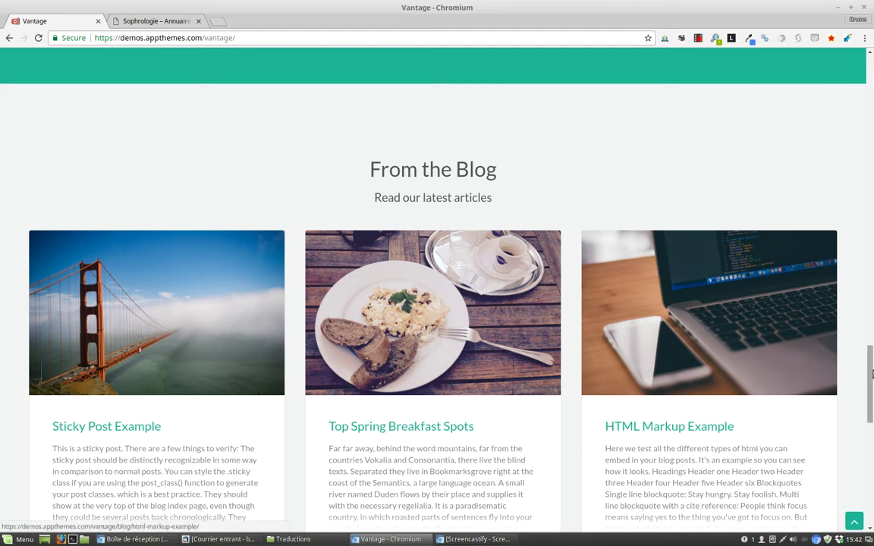
Step: Scroll the Vantage homepage down to the Ready to Get Started? sign-up form and footer
scroll(872, 410, "down", 3)
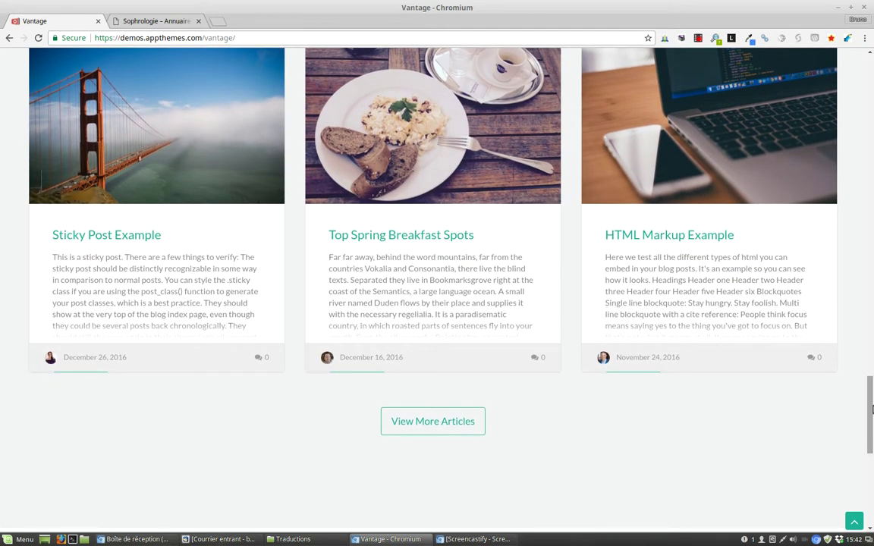
left_click_drag(870, 418, 870, 393)
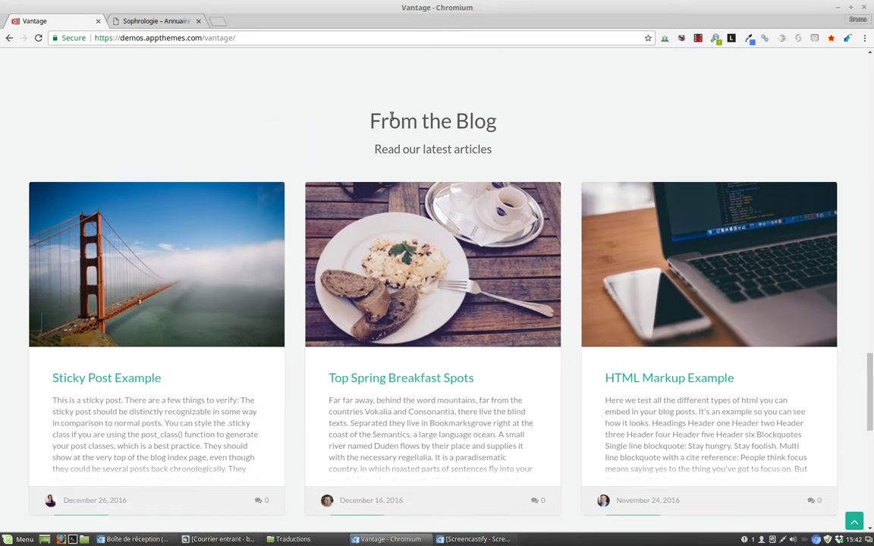
left_click_drag(867, 396, 871, 342)
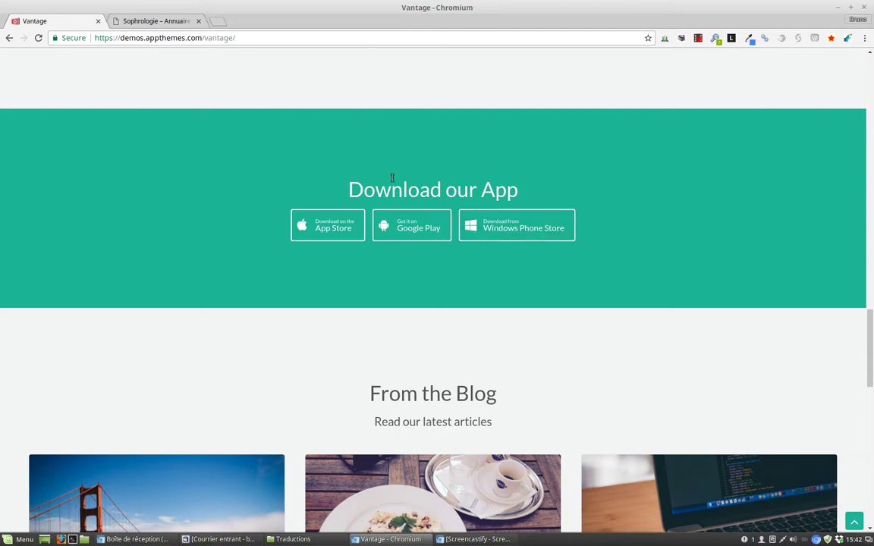
left_click_drag(870, 363, 871, 468)
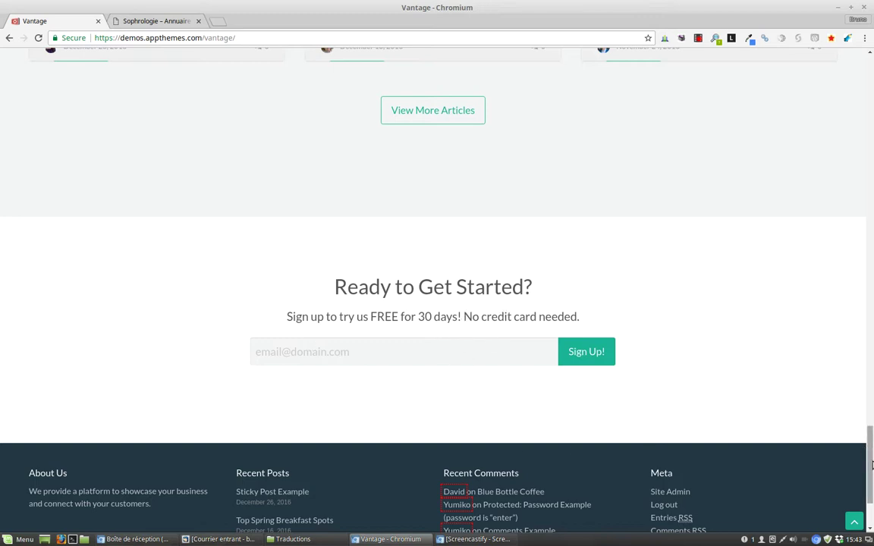
scroll(871, 465, "down", 3)
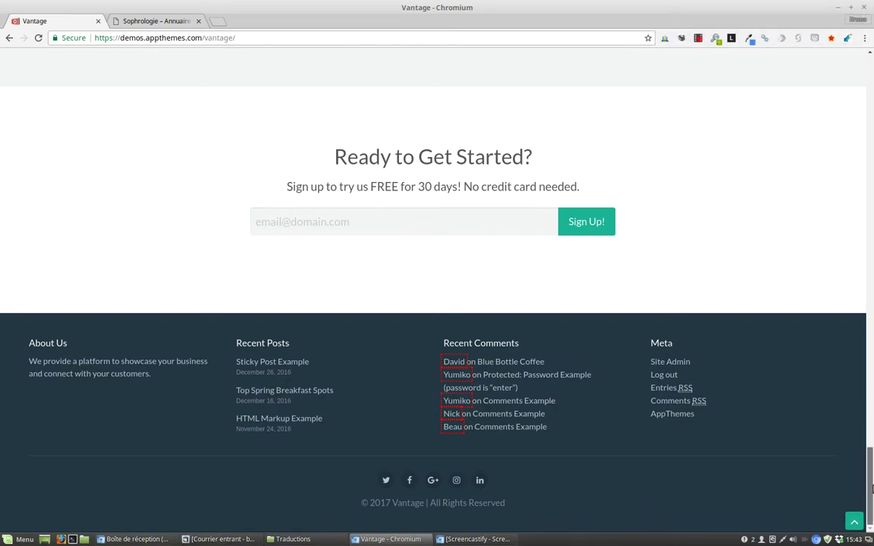
scroll(871, 489, "up", 2)
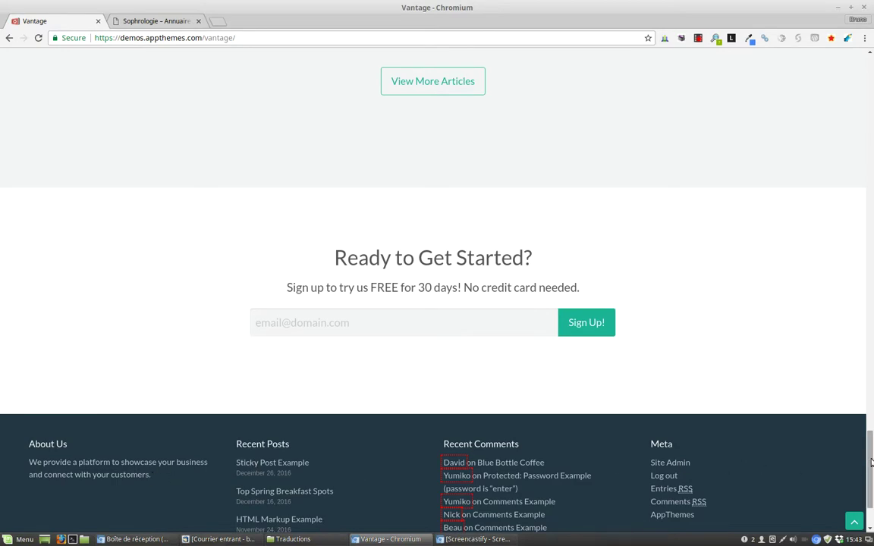
left_click(856, 519)
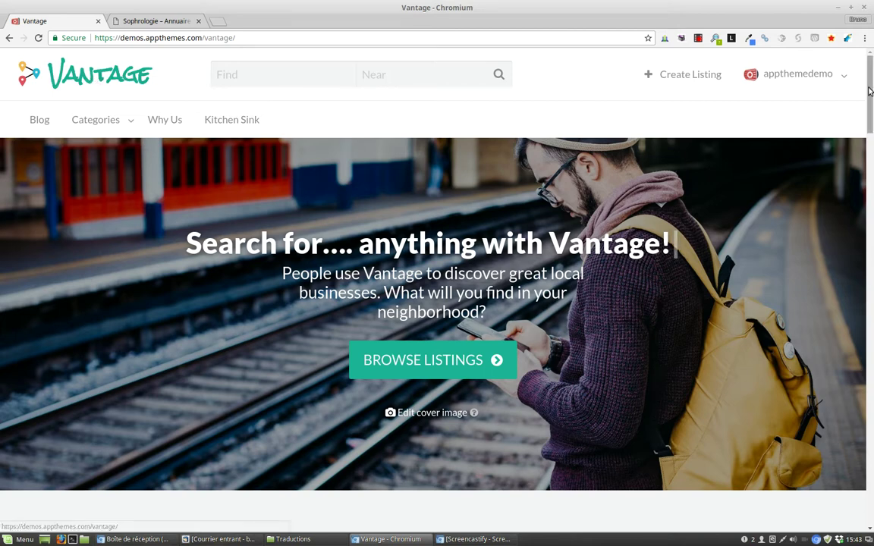
Step: Open the demo account's dropdown showing Listings, Favorites, Edit Profile and Log out
mouse_move(833, 90)
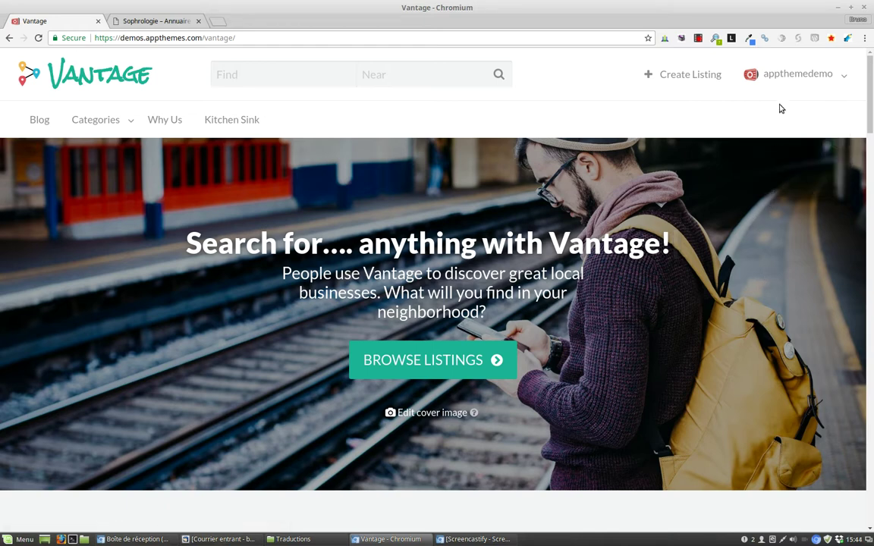
mouse_move(759, 84)
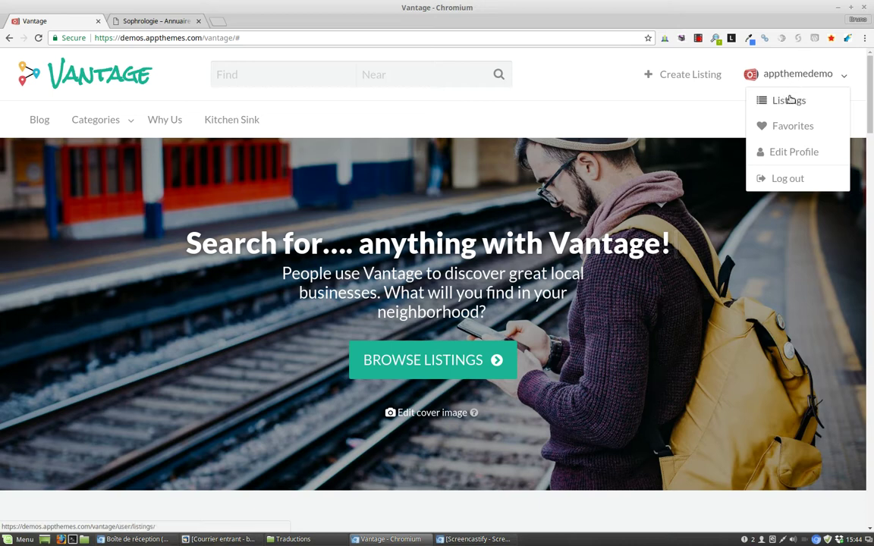
Step: Open the account's Listings page and review its seven listings: 4 live, 2 expired, 1 draft
left_click(789, 101)
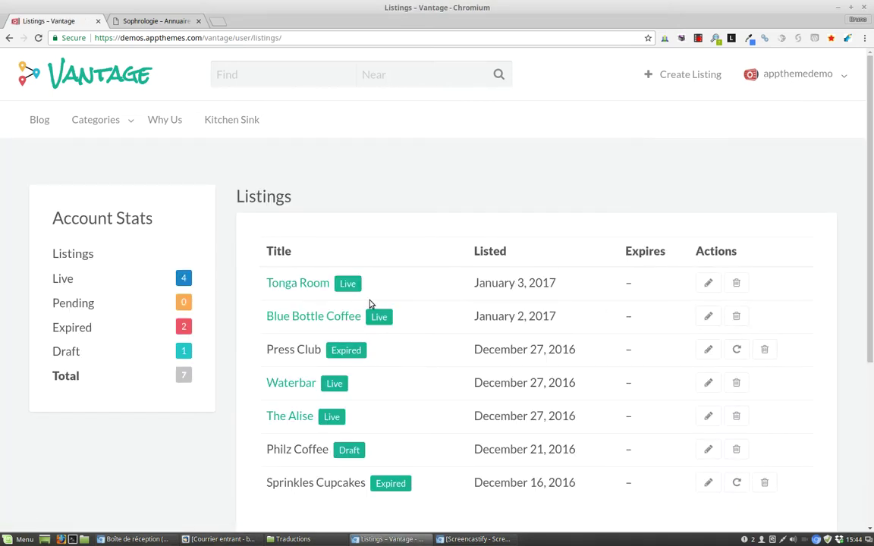
scroll(368, 309, "down", 2)
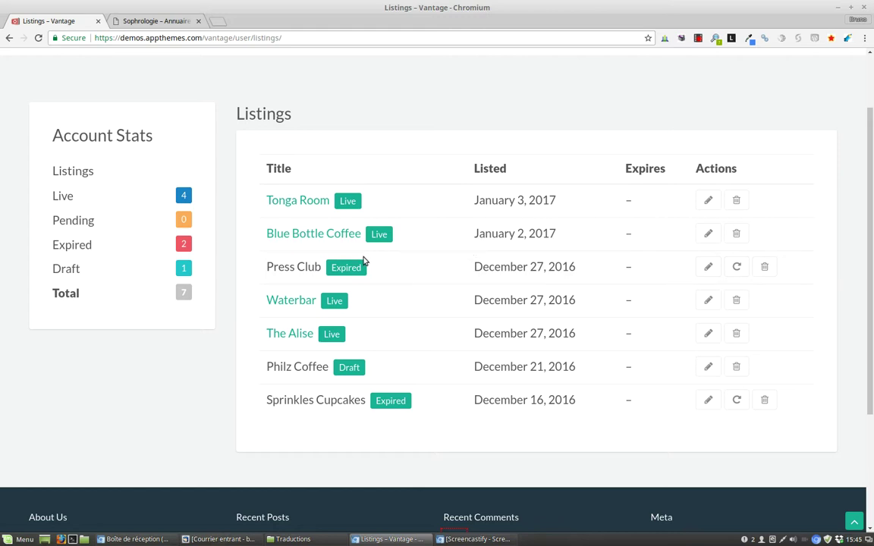
left_click_drag(871, 323, 871, 247)
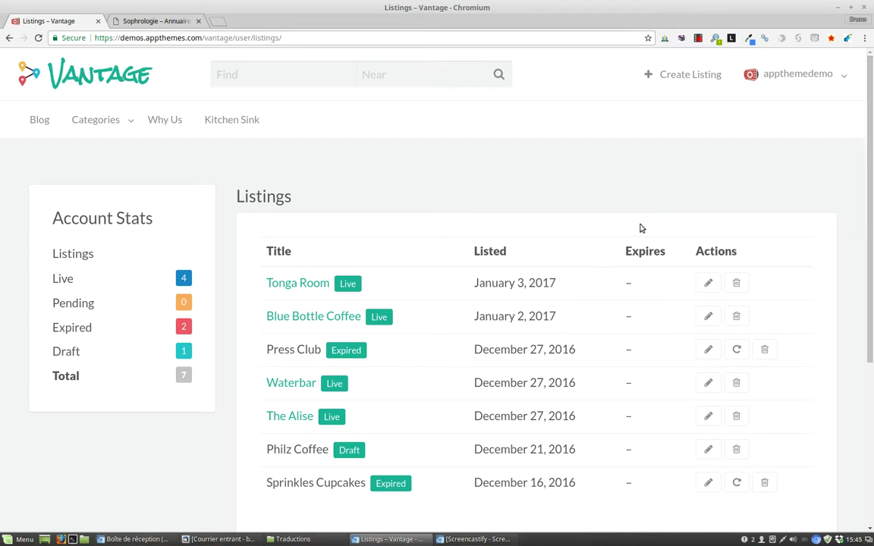
Step: Open the Favorites page listing Blue Bottle Coffee, Waterbar and The Alise
mouse_move(802, 82)
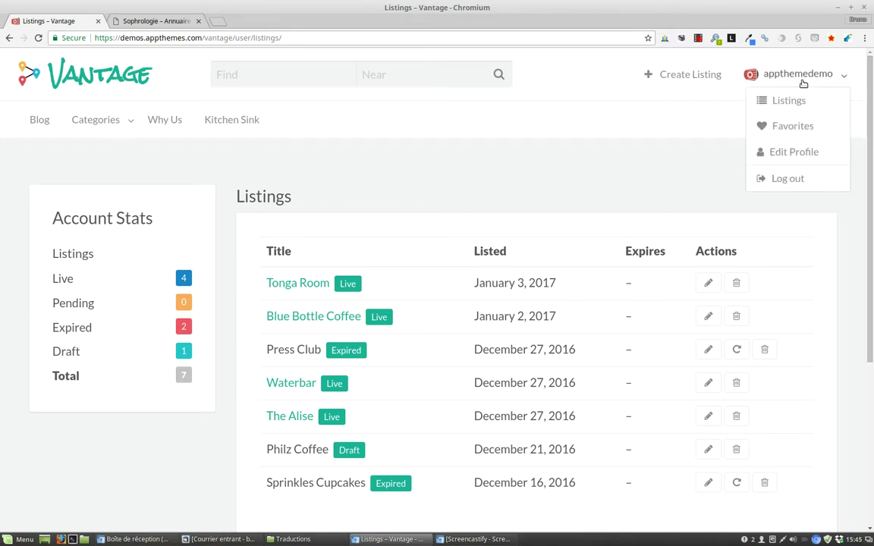
left_click(794, 128)
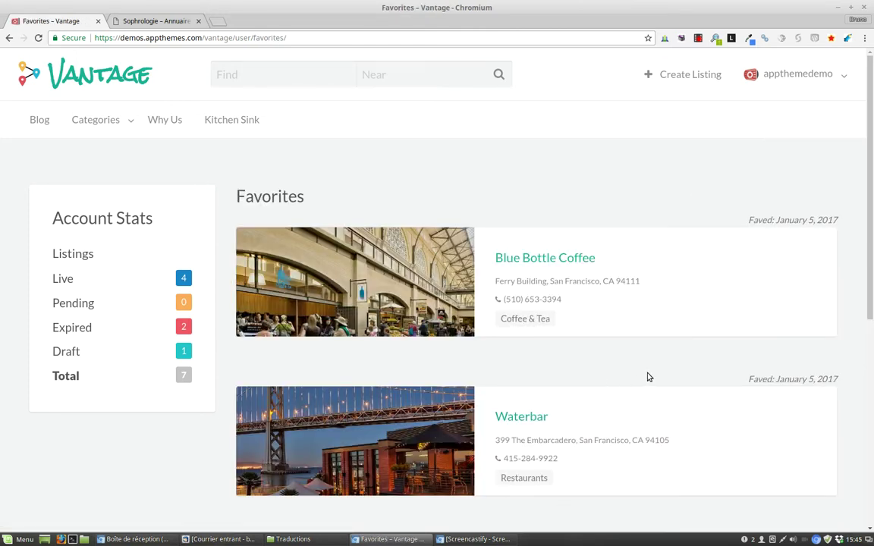
left_click_drag(870, 193, 871, 263)
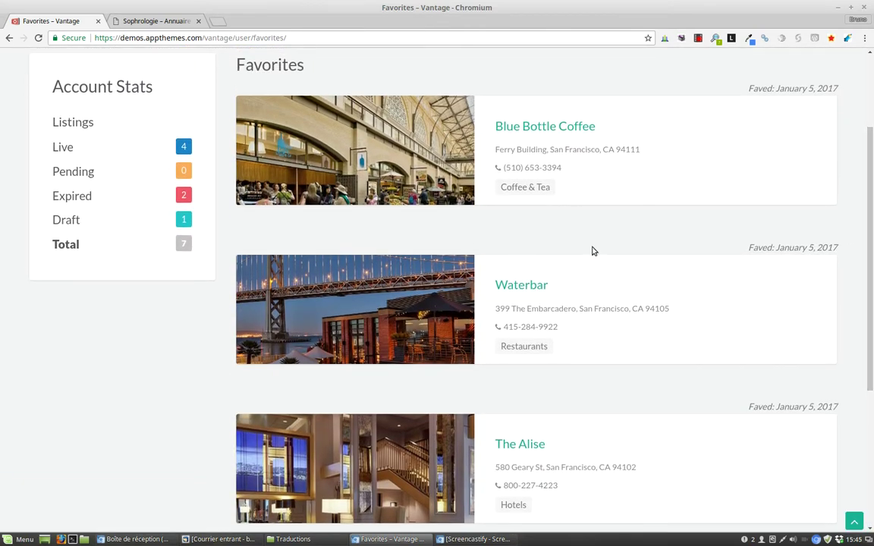
Step: Open Blue Bottle Coffee in a new tab, browse its listing, then return to Favorites
middle_click(524, 130)
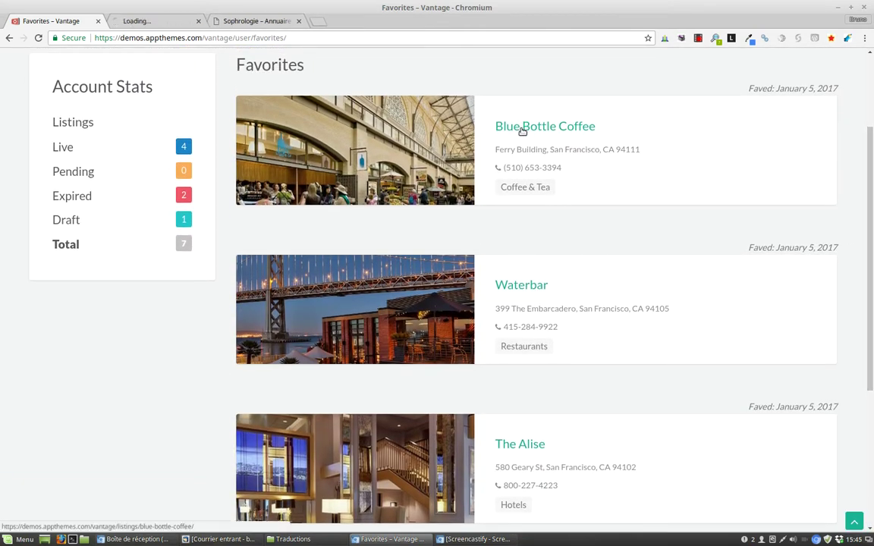
left_click(136, 21)
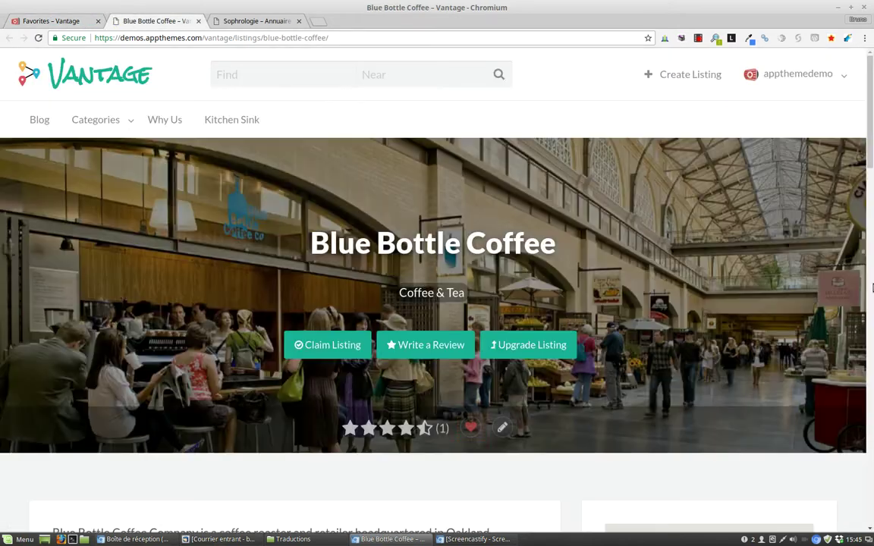
left_click_drag(870, 125, 871, 151)
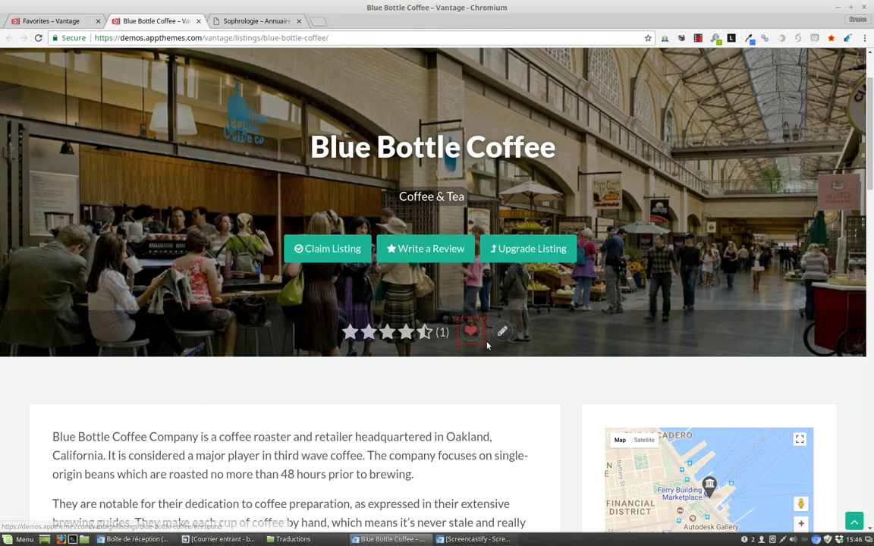
left_click_drag(872, 137, 871, 201)
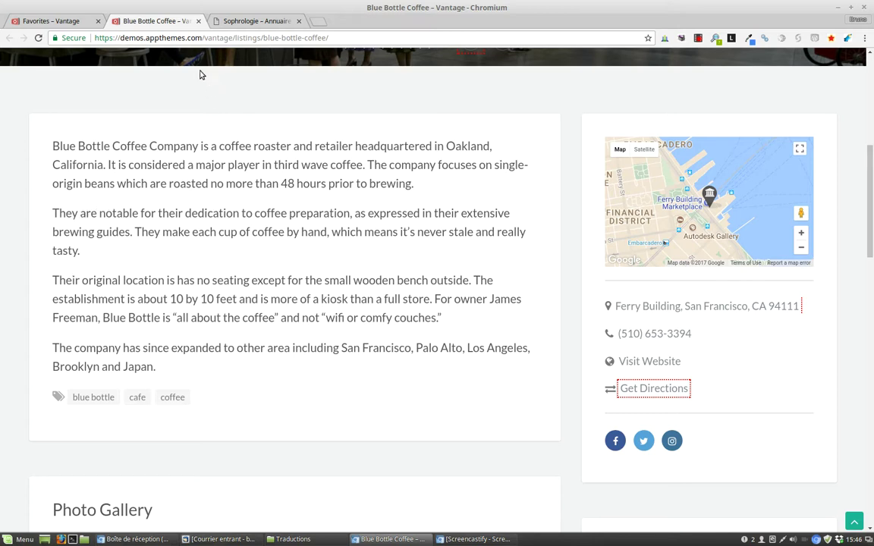
left_click(53, 22)
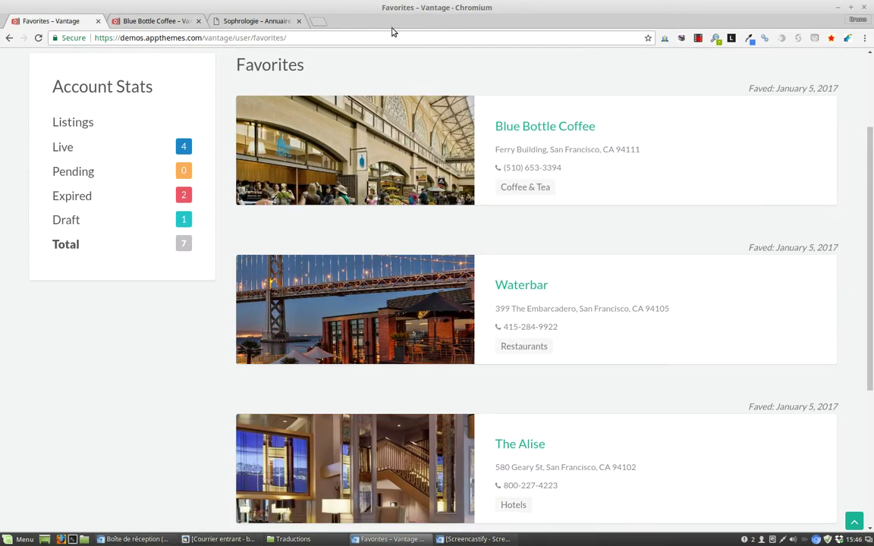
Step: Open Create Listing in a new tab to view its three pricing plans, then bring up Sophrologie
left_click(854, 522)
middle_click(689, 74)
left_click(258, 22)
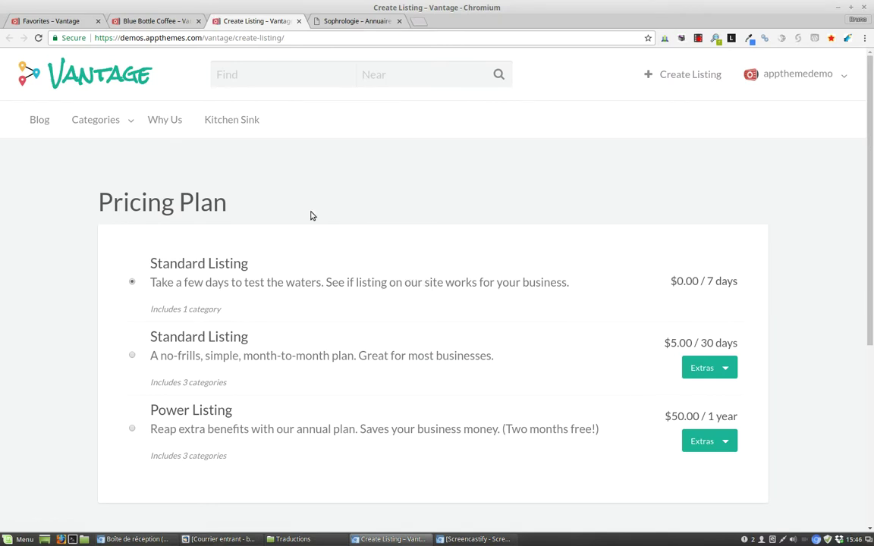
scroll(82, 304, "down", 2)
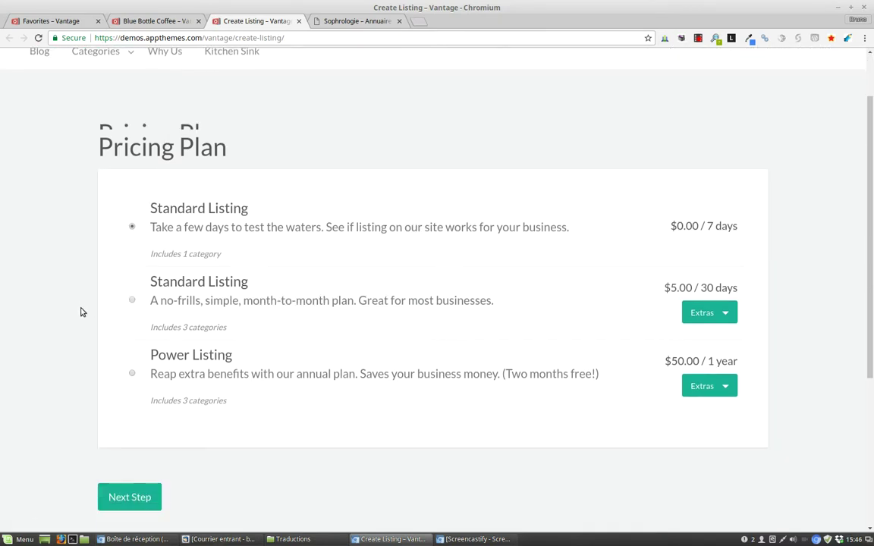
scroll(767, 175, "up", 2)
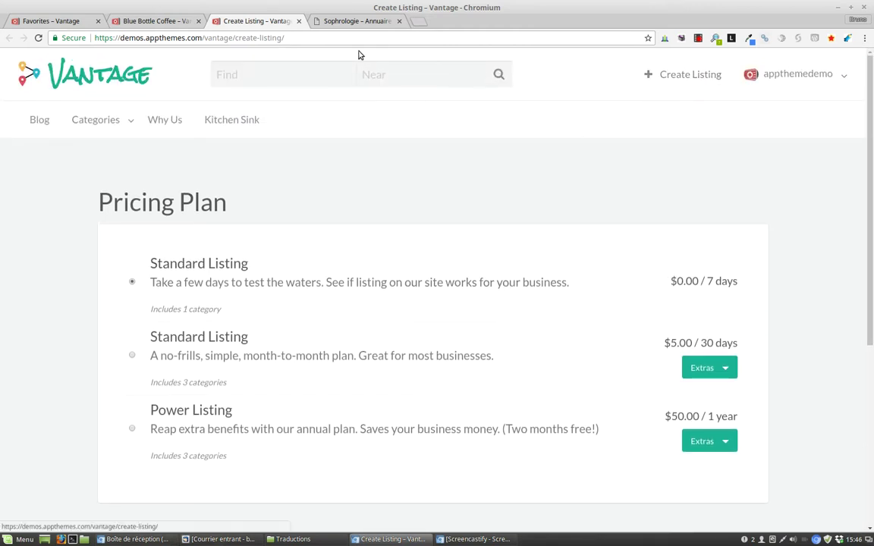
left_click(355, 21)
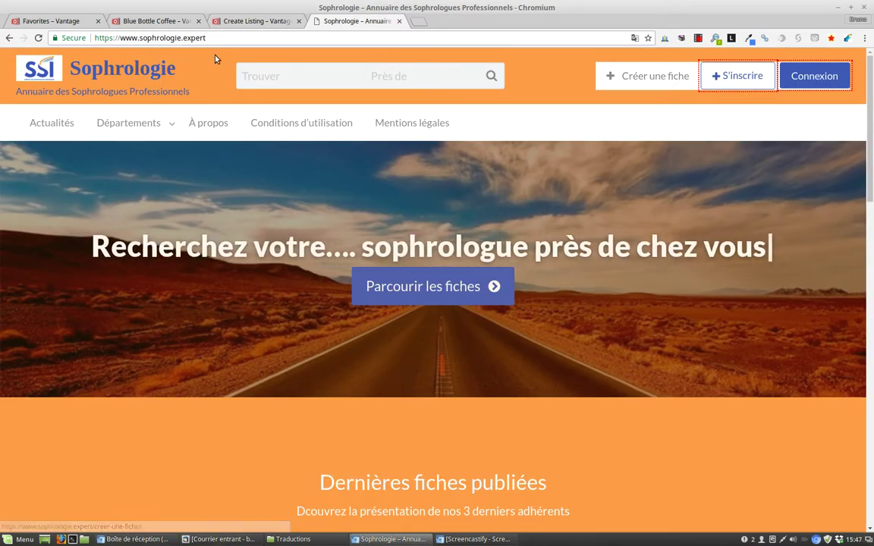
Step: Compare Vantage's pricing plans with Sophrologie's Créer une fiche, which requires logging in first
left_click(251, 22)
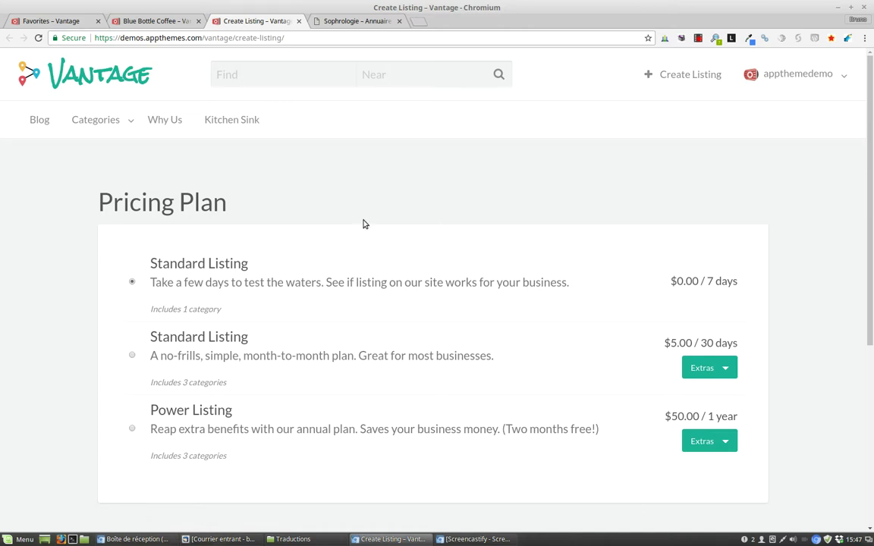
left_click_drag(871, 190, 871, 238)
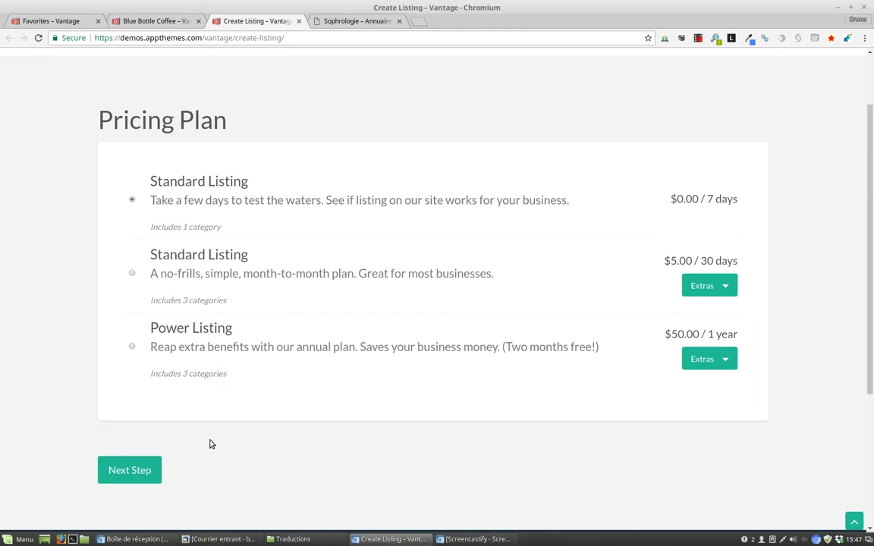
left_click(370, 22)
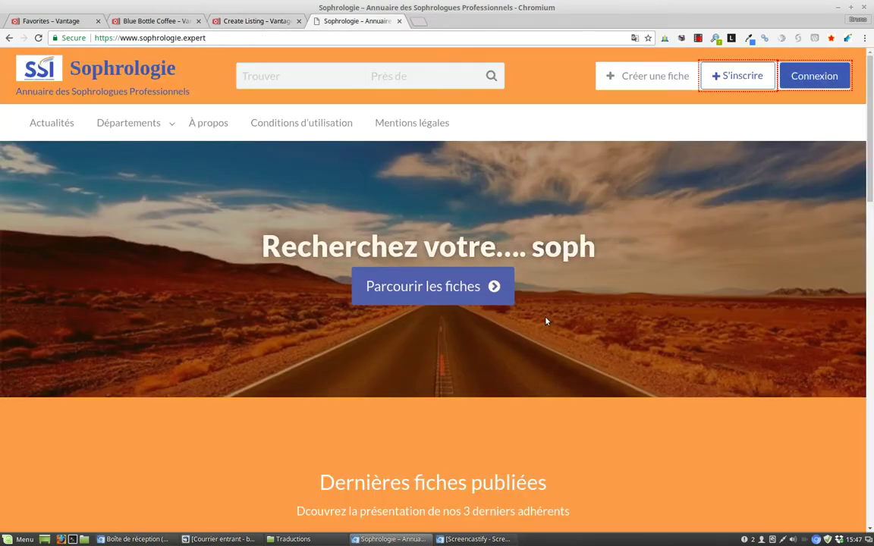
left_click(648, 76)
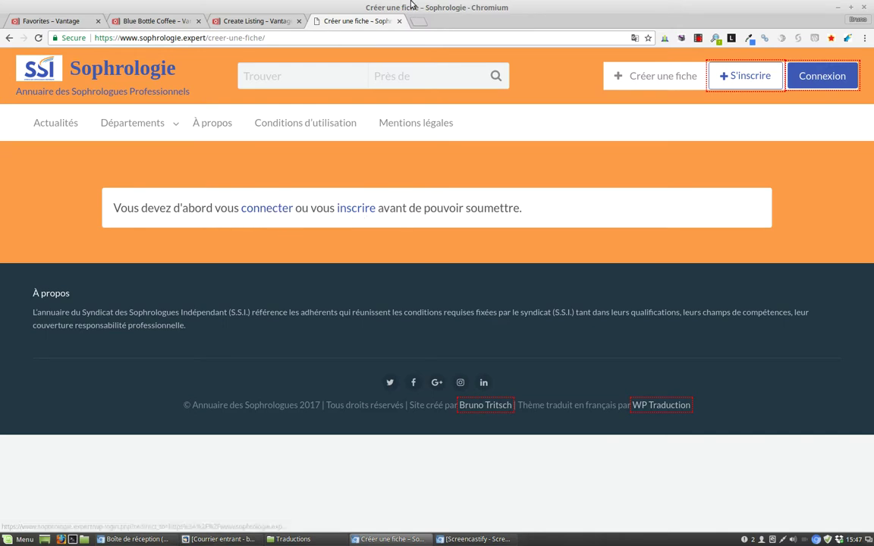
left_click(262, 22)
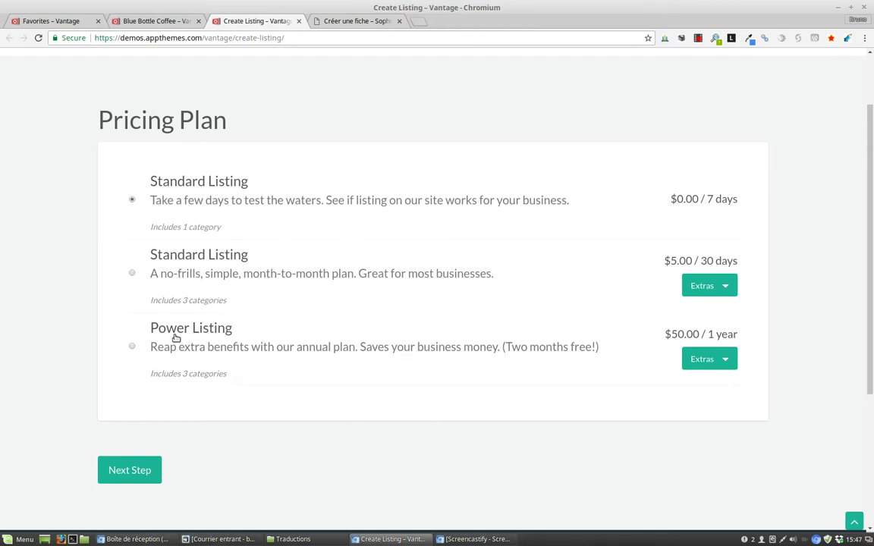
Step: Continue past the pricing plan to the blank listing-details form and compare its top with Blue Bottle Coffee
left_click(153, 478)
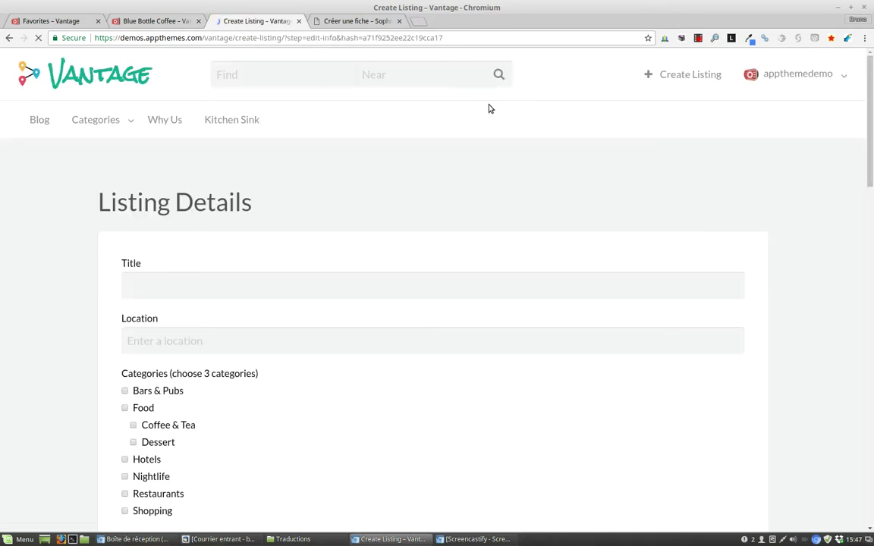
scroll(486, 106, "down", 2)
scroll(341, 137, "down", 1)
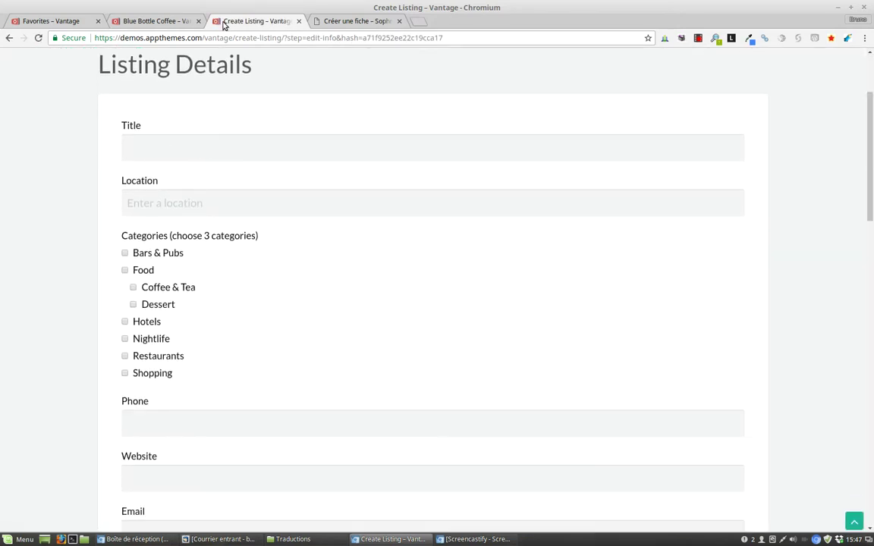
left_click(170, 17)
scroll(400, 117, "up", 5)
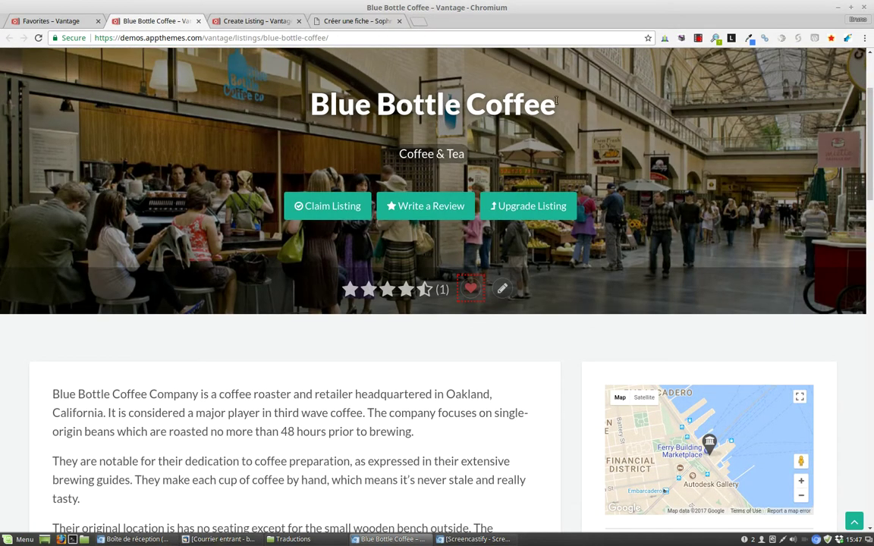
left_click(255, 20)
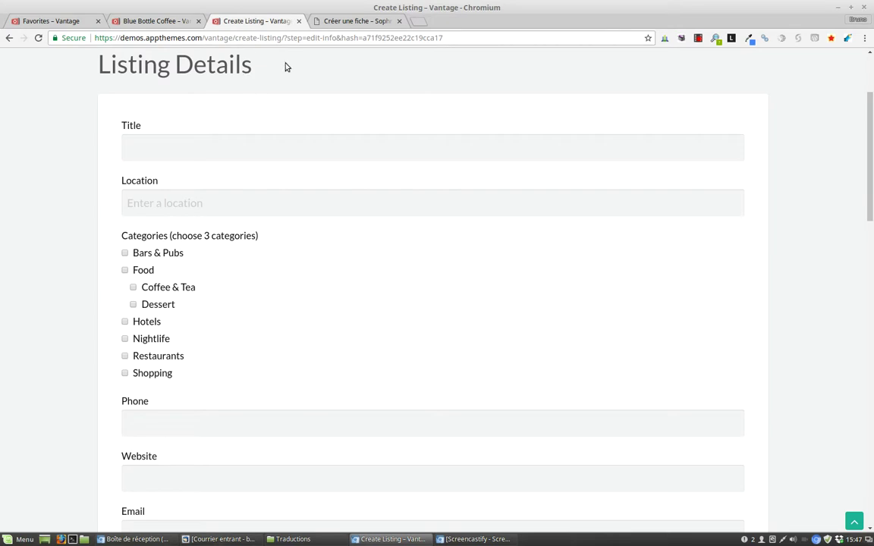
scroll(125, 159, "down", 1)
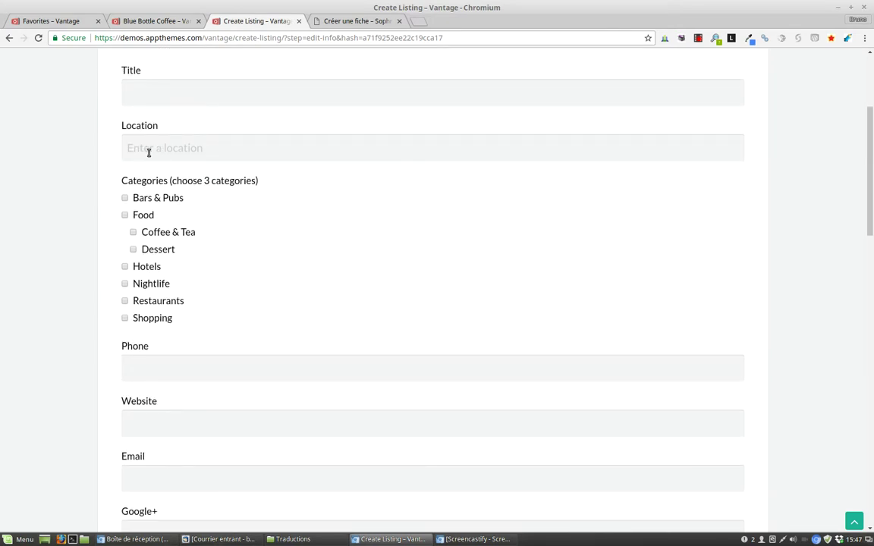
Step: Scroll the form down to Description and Tags, checking it against the Blue Bottle Coffee listing
left_click(176, 22)
scroll(683, 273, "down", 1)
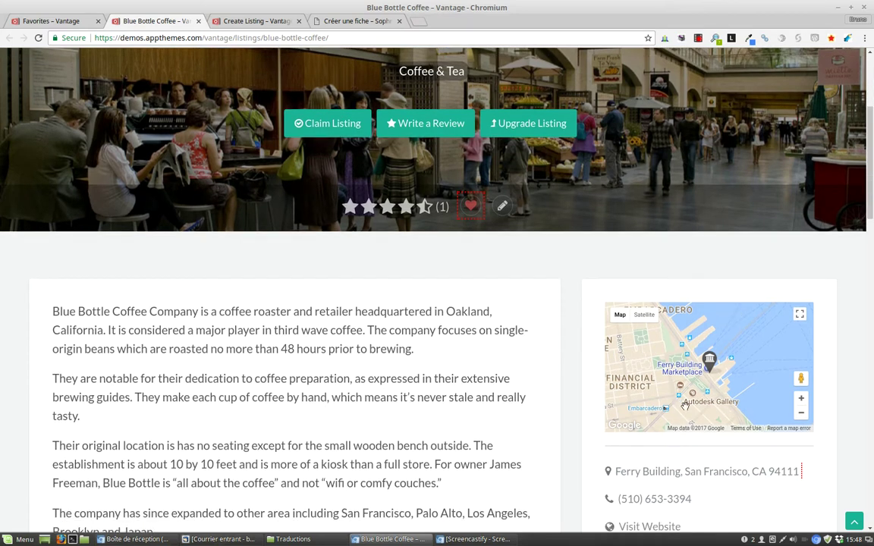
scroll(612, 357, "down", 1)
scroll(612, 358, "down", 2)
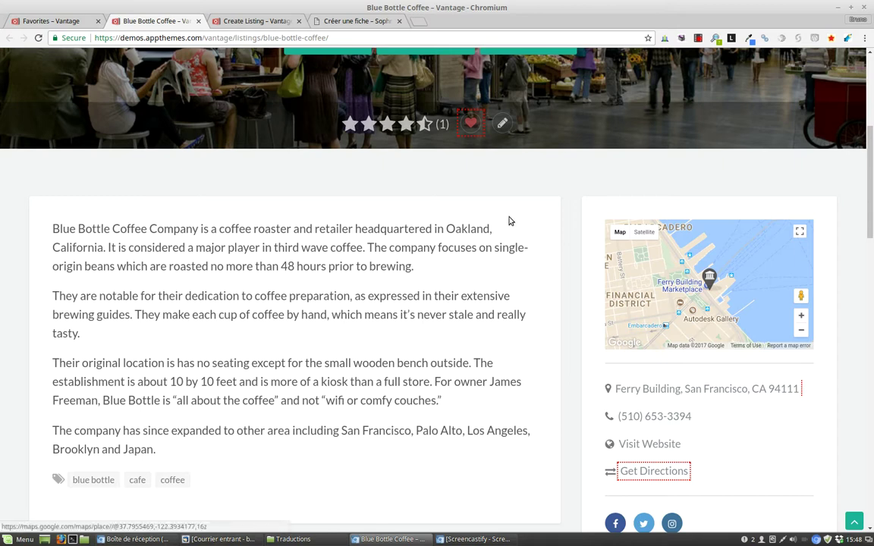
left_click(266, 23)
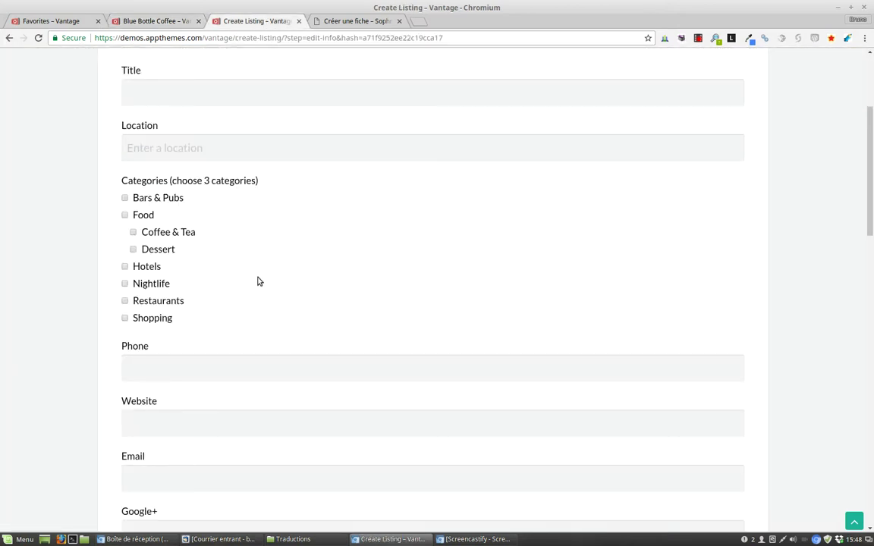
scroll(219, 207, "down", 1)
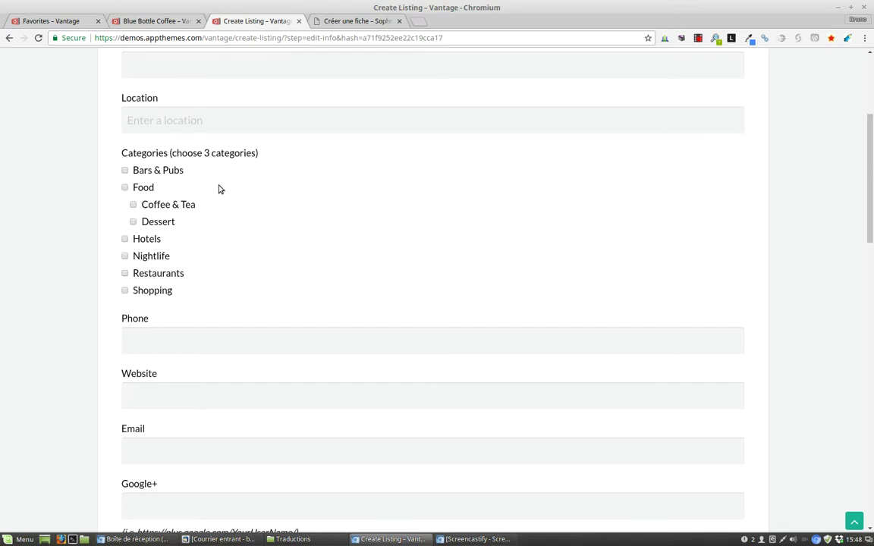
left_click_drag(871, 158, 522, 202)
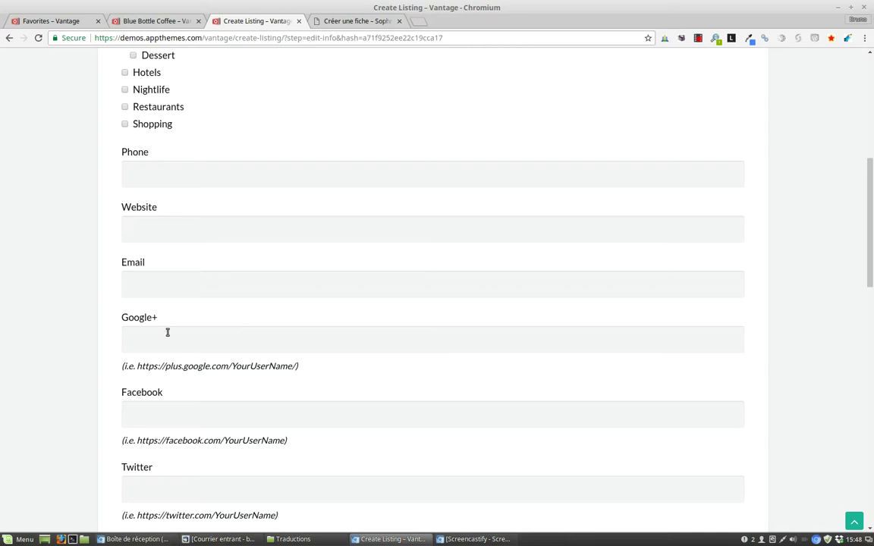
scroll(167, 332, "down", 2)
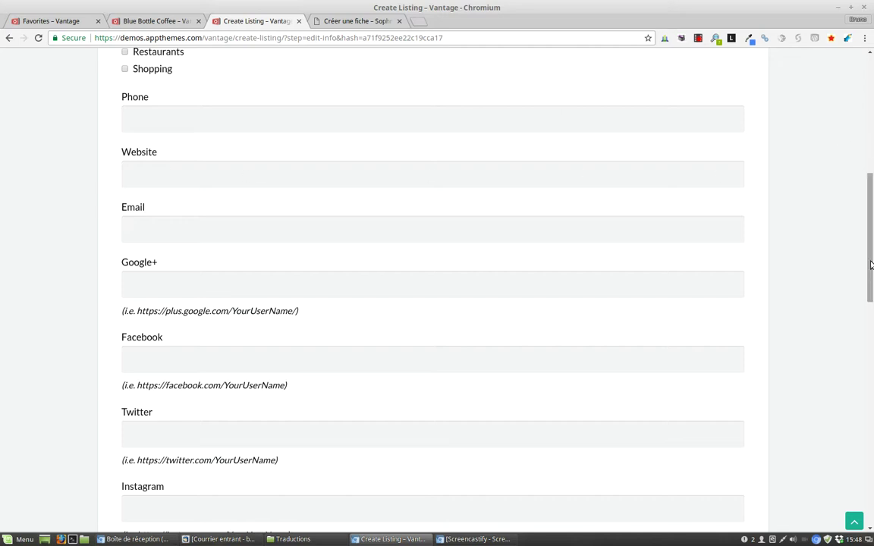
left_click_drag(870, 239, 871, 407)
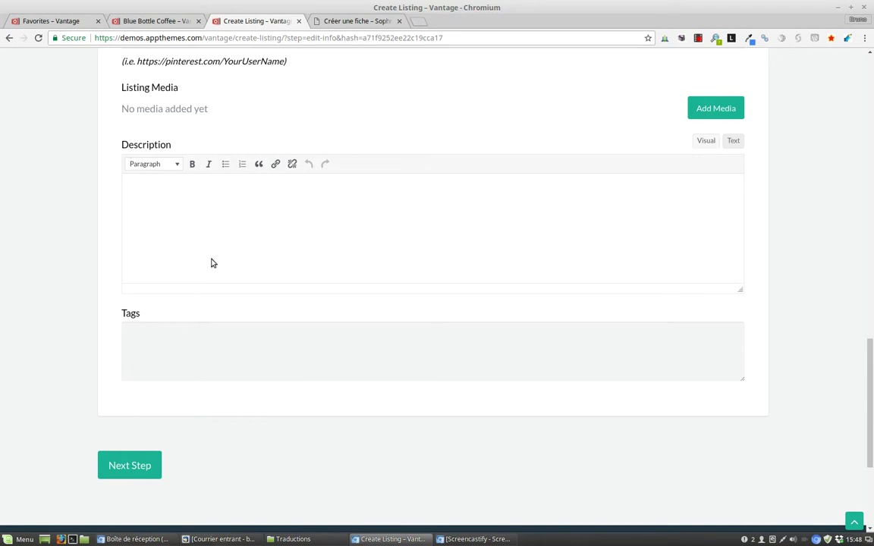
scroll(209, 243, "down", 1)
left_click(152, 21)
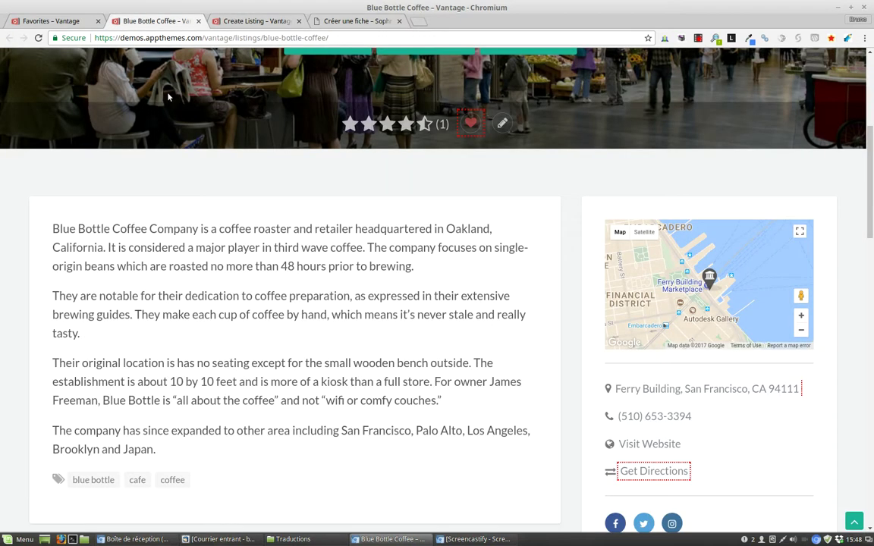
left_click(220, 20)
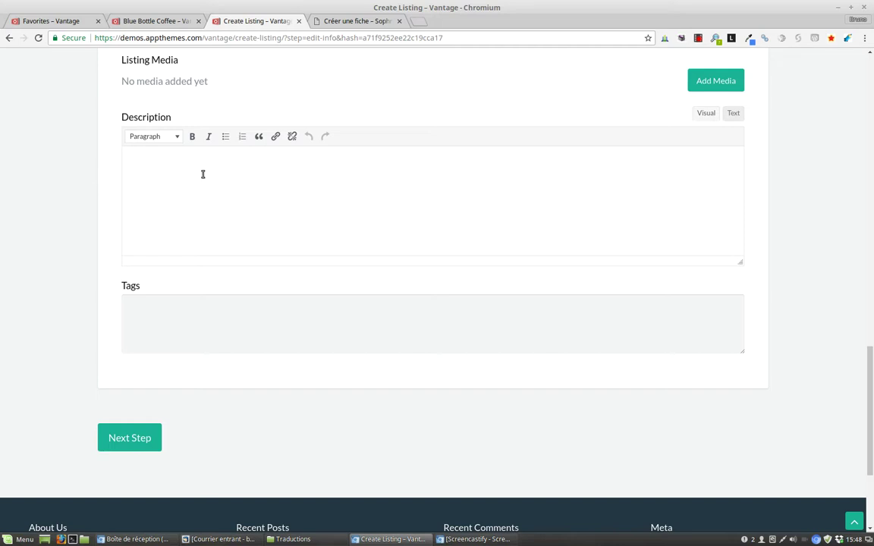
left_click(144, 138)
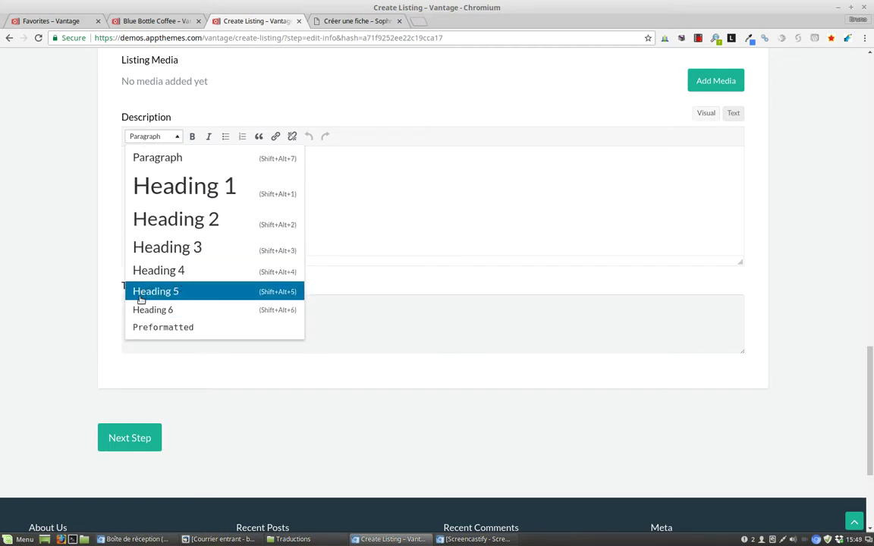
left_click(168, 161)
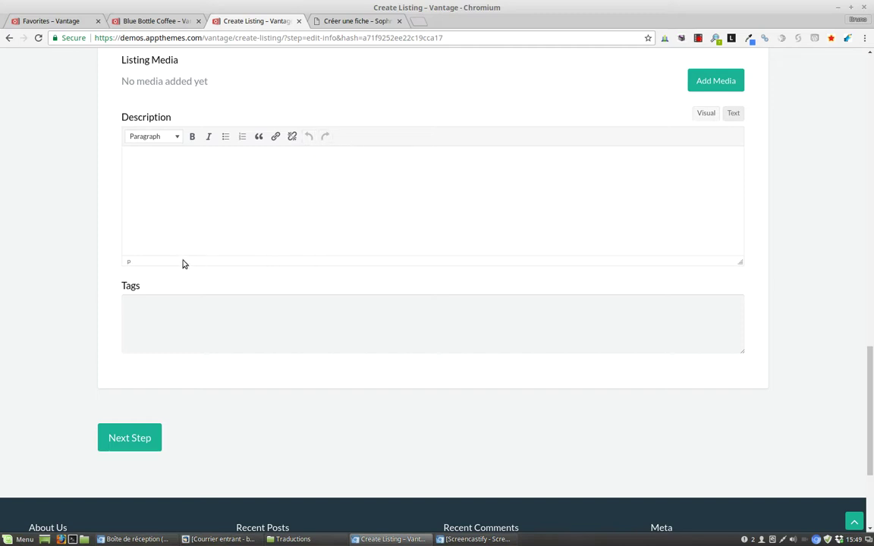
scroll(188, 264, "down", 1)
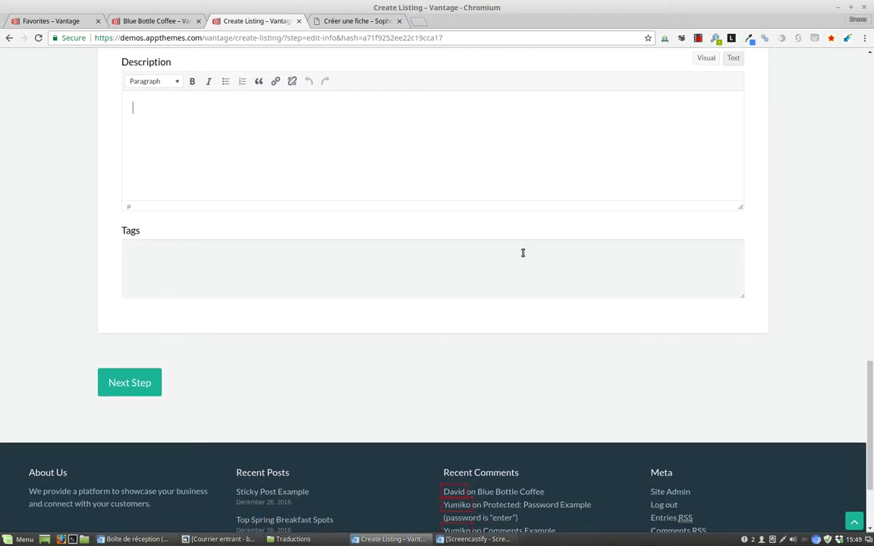
left_click(134, 25)
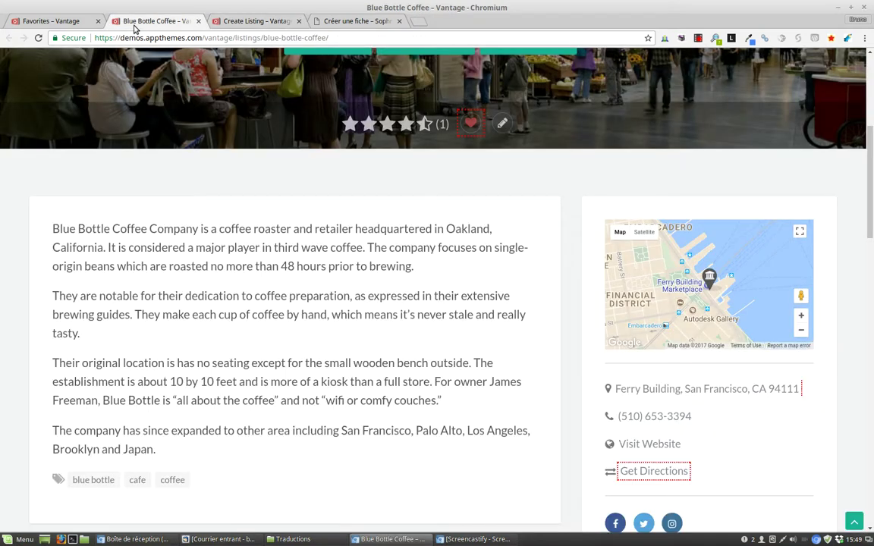
scroll(392, 143, "down", 3)
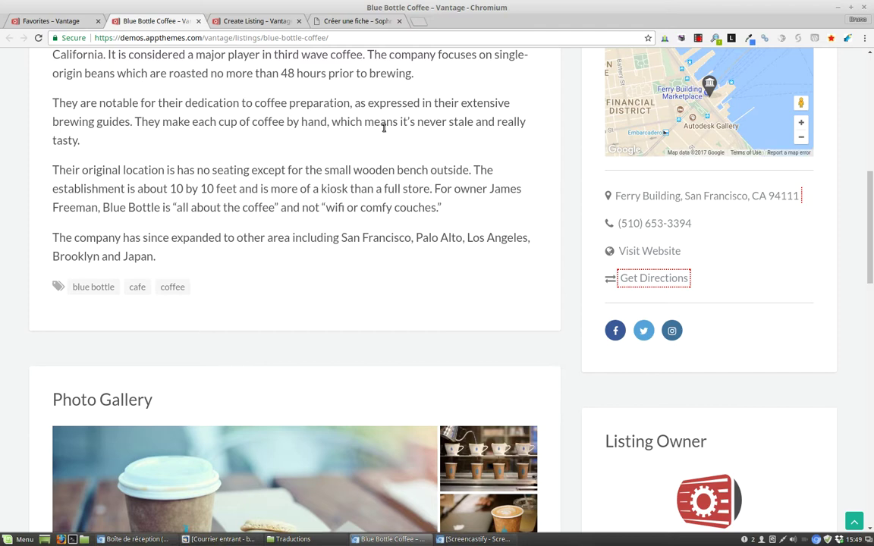
left_click(221, 24)
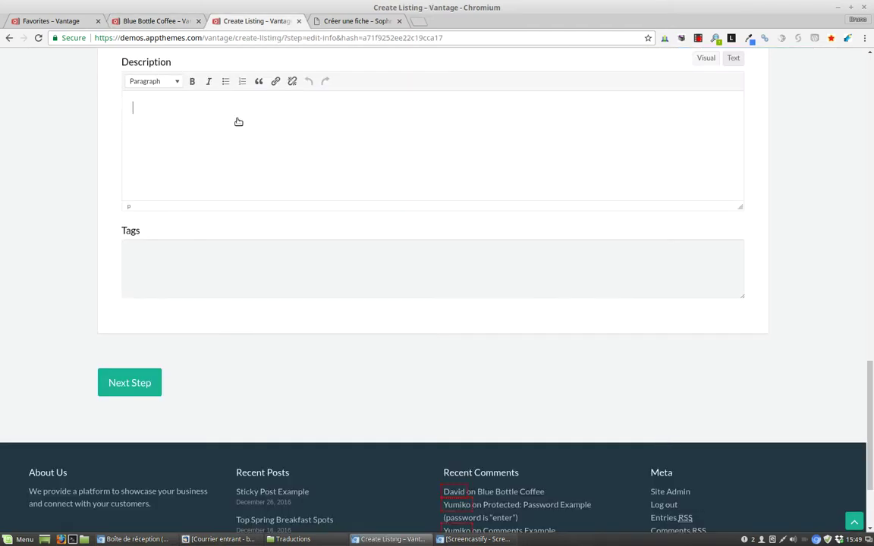
scroll(189, 270, "up", 2)
scroll(174, 271, "up", 2)
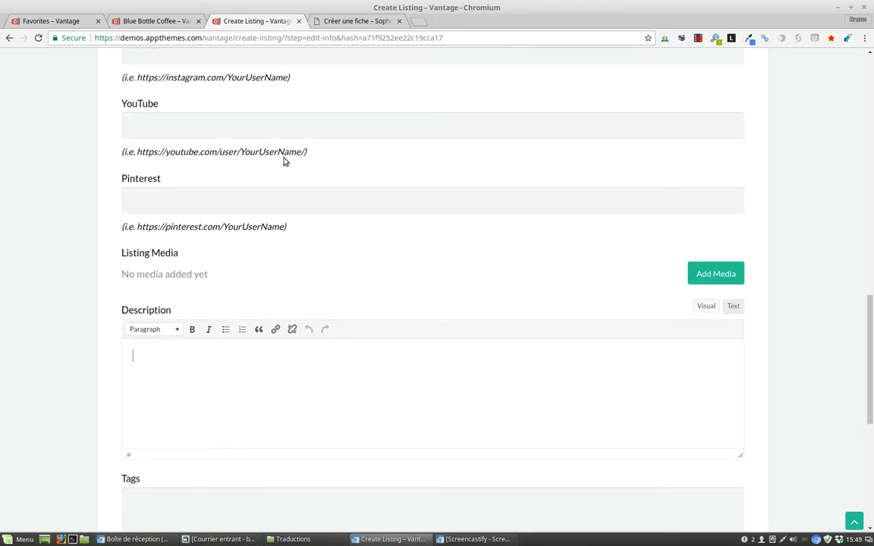
left_click_drag(872, 361, 872, 260)
scroll(872, 261, "up", 3)
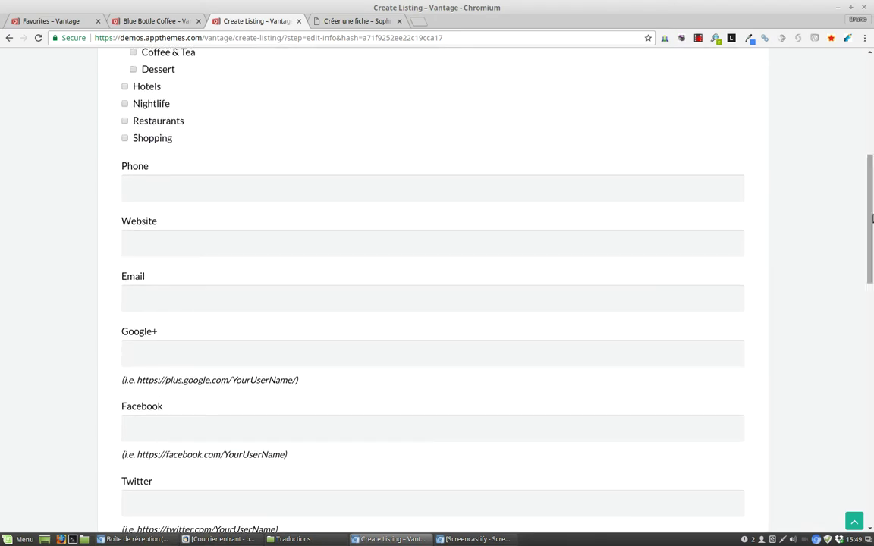
scroll(81, 199, "up", 2)
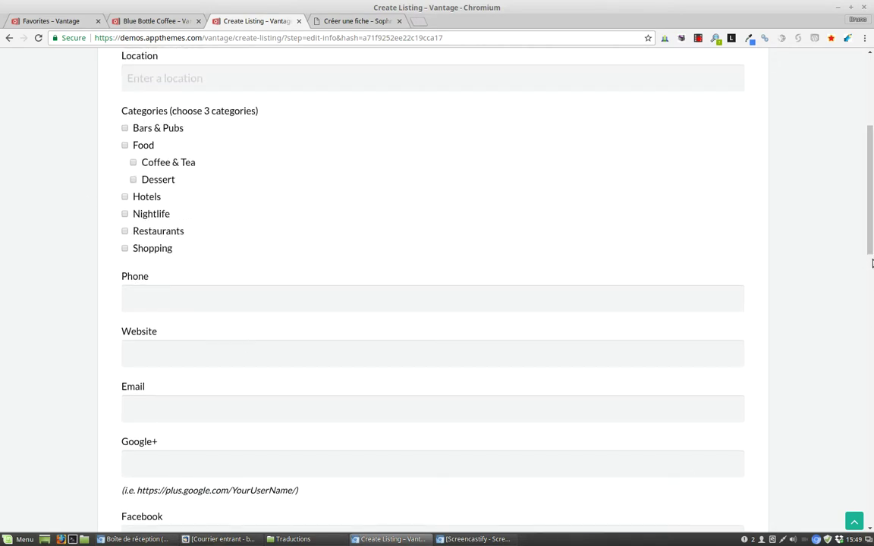
left_click_drag(872, 184, 872, 332)
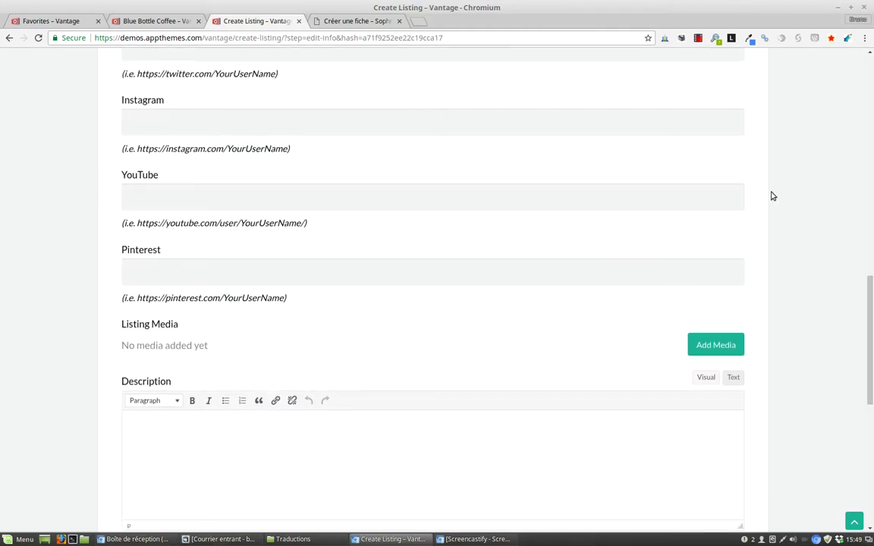
left_click_drag(871, 355, 871, 435)
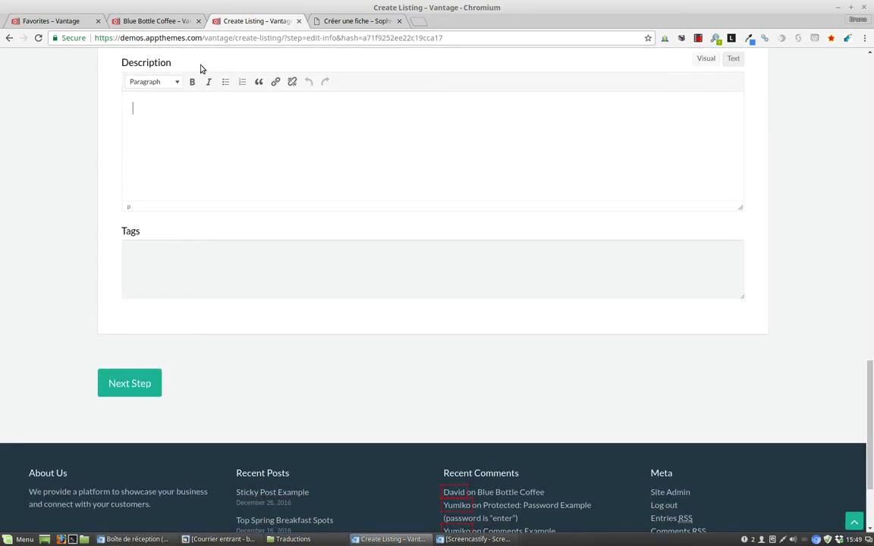
scroll(493, 266, "up", 1)
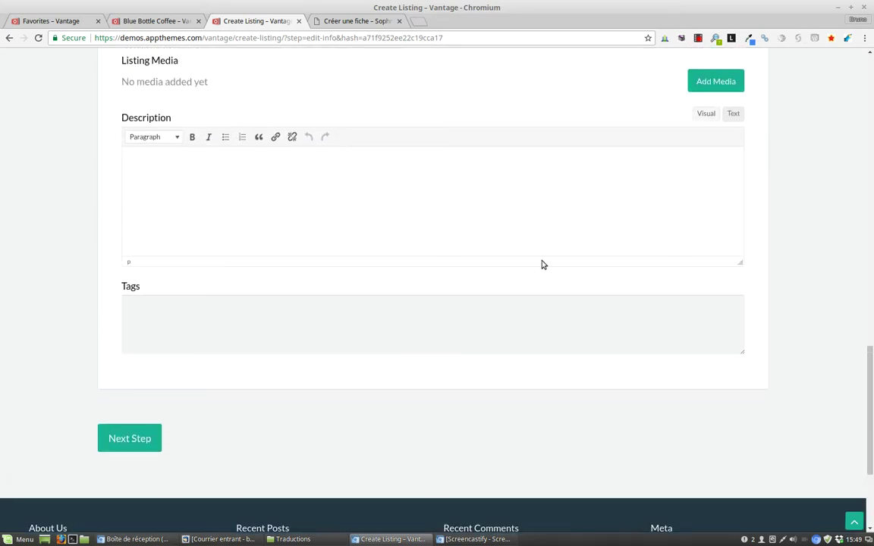
left_click_drag(869, 400, 870, 363)
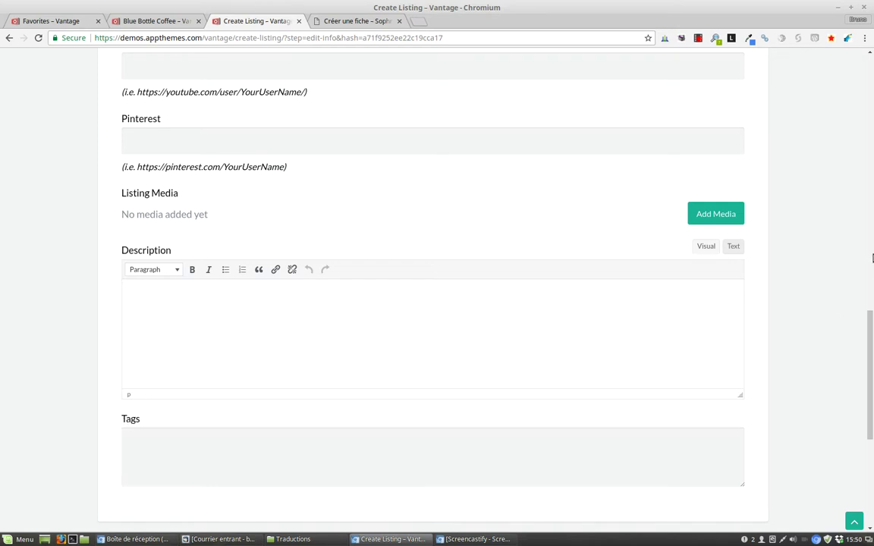
left_click_drag(870, 353, 871, 109)
scroll(548, 270, "down", 5)
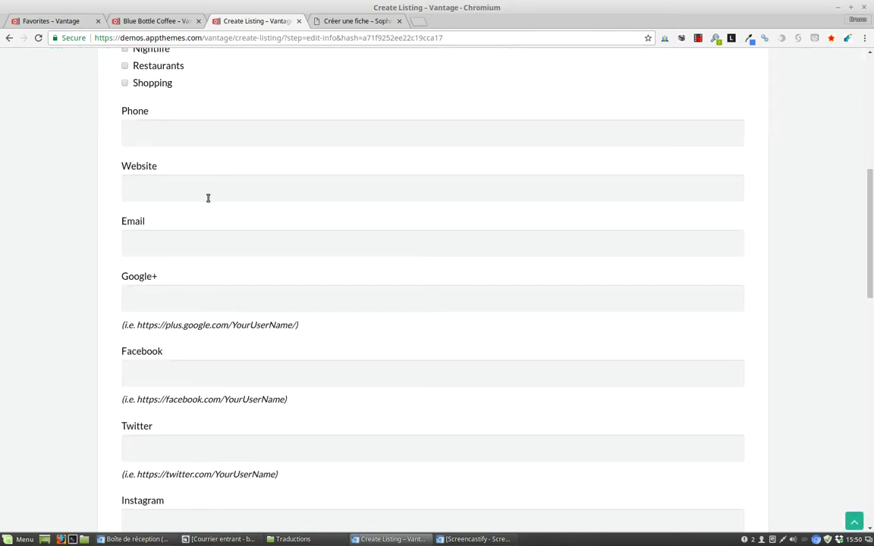
scroll(197, 197, "up", 1)
left_click_drag(871, 234, 873, 171)
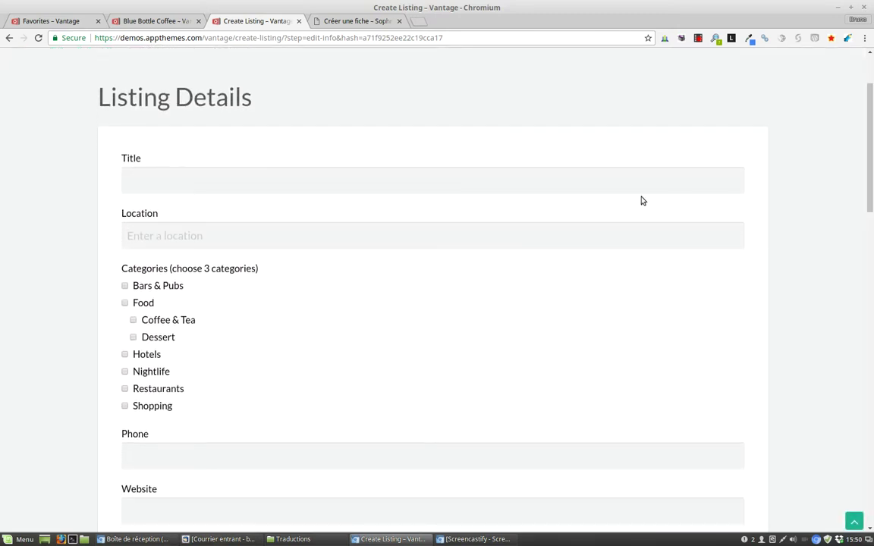
left_click(161, 23)
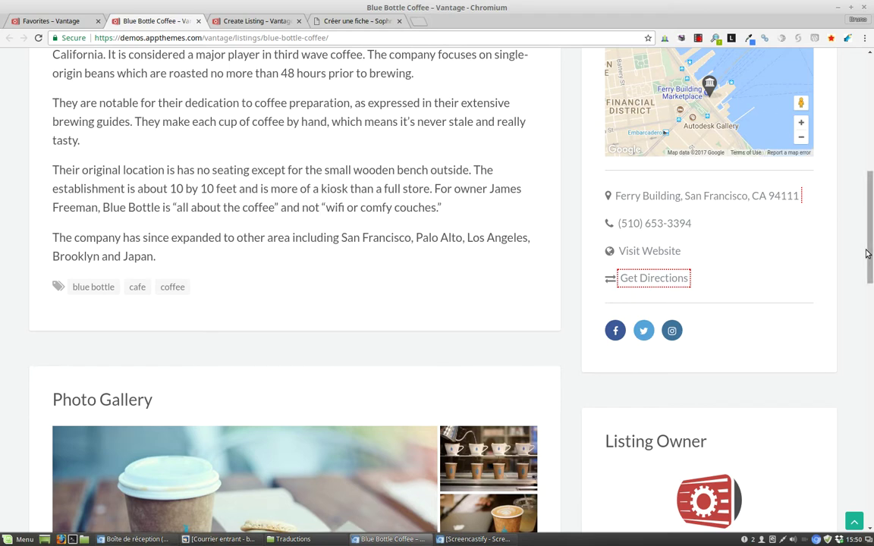
left_click_drag(872, 232, 871, 299)
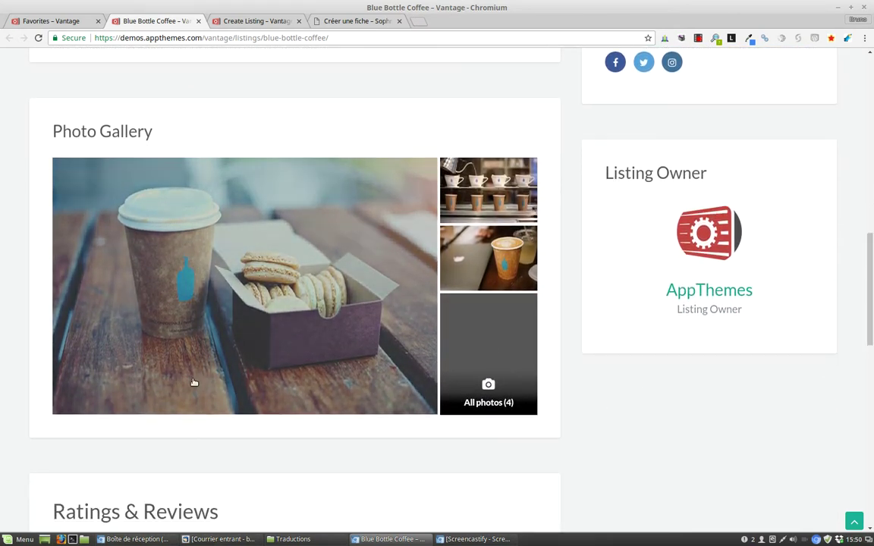
left_click(220, 20)
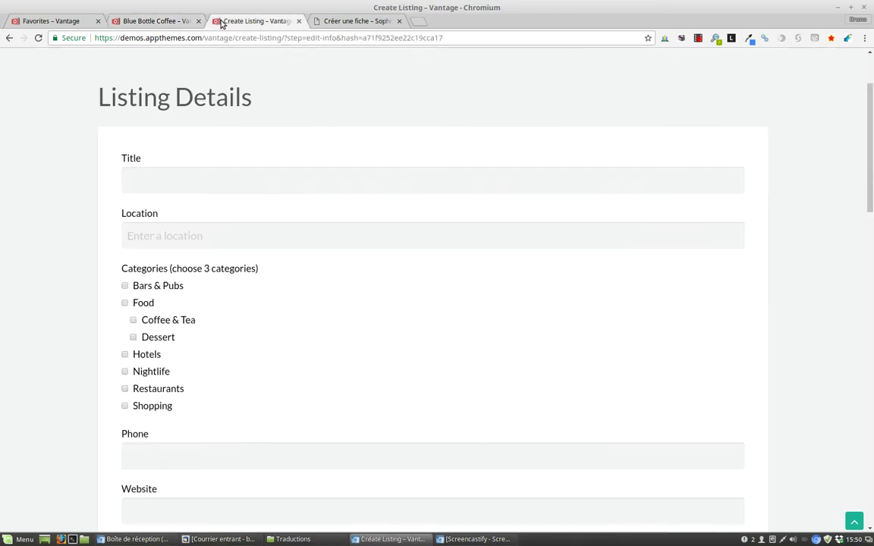
left_click_drag(870, 108, 853, 289)
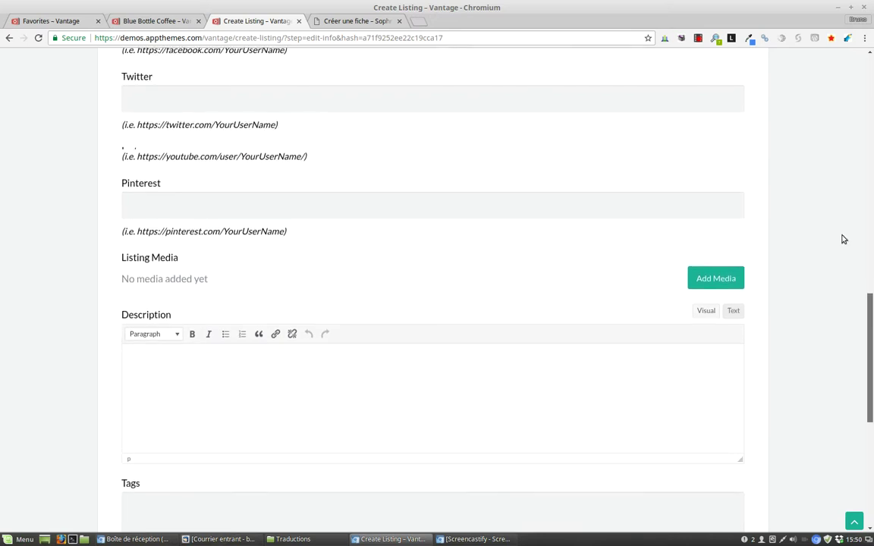
scroll(754, 451, "down", 3)
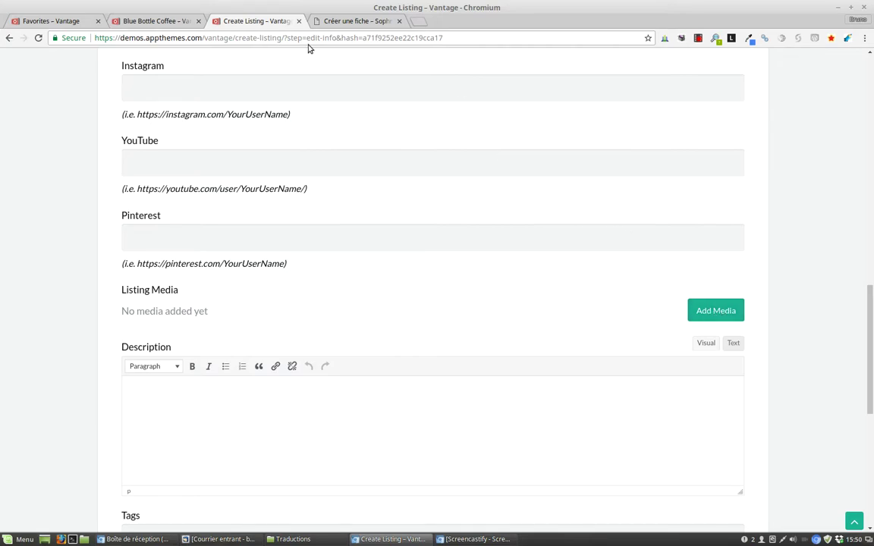
left_click(119, 21)
left_click_drag(871, 238, 872, 69)
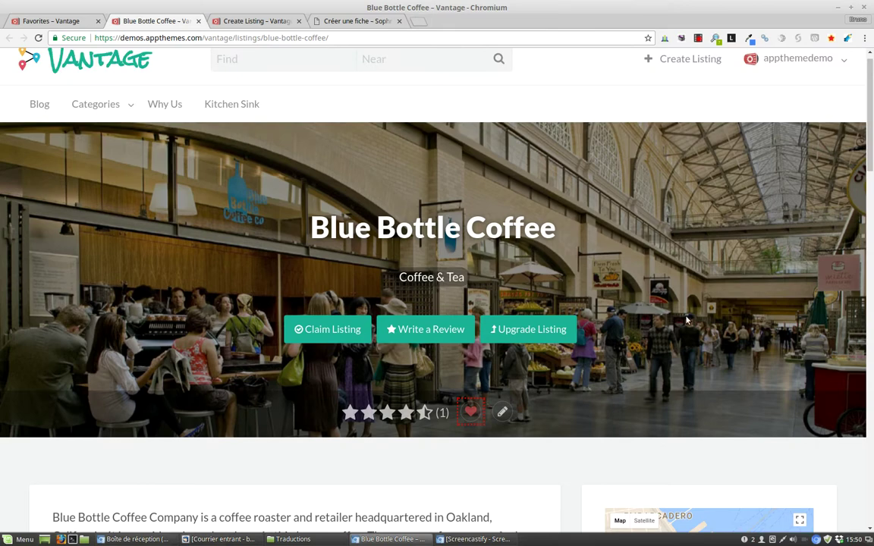
left_click_drag(872, 136, 871, 310)
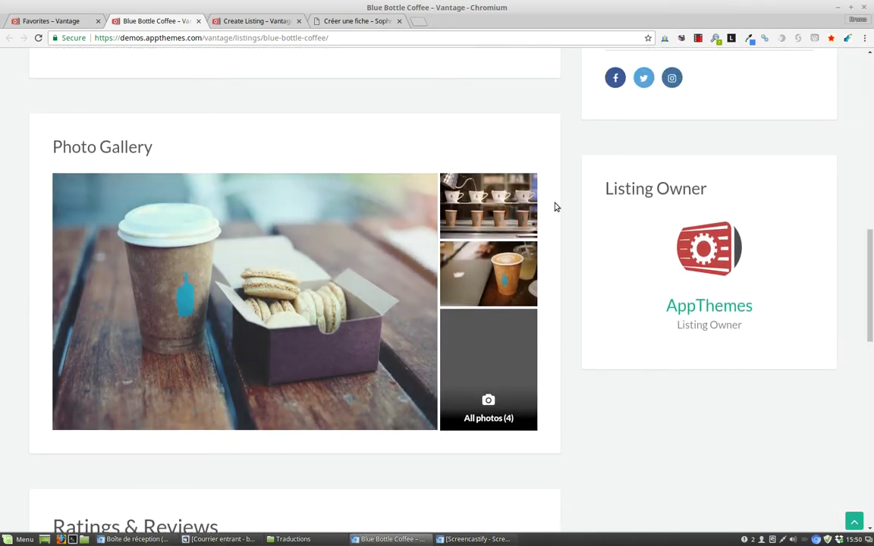
left_click(231, 304)
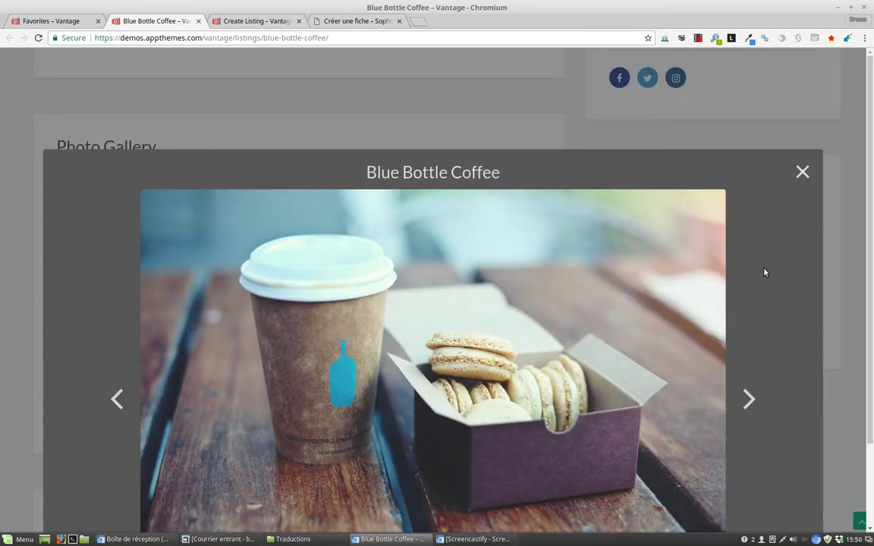
scroll(782, 254, "down", 2)
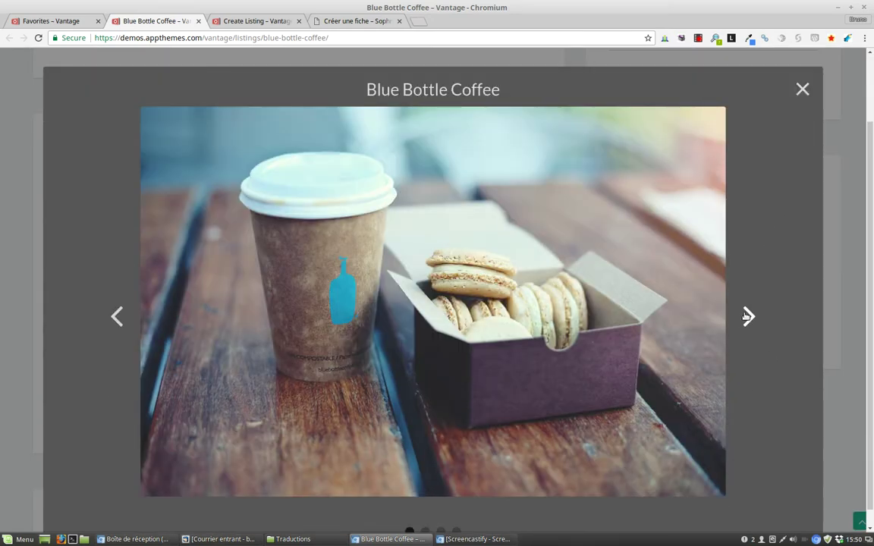
left_click(747, 317)
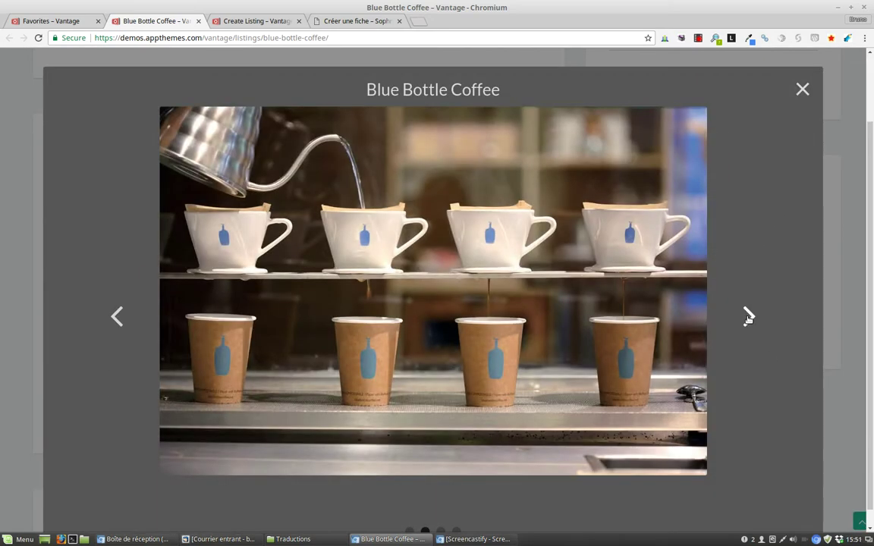
left_click(748, 317)
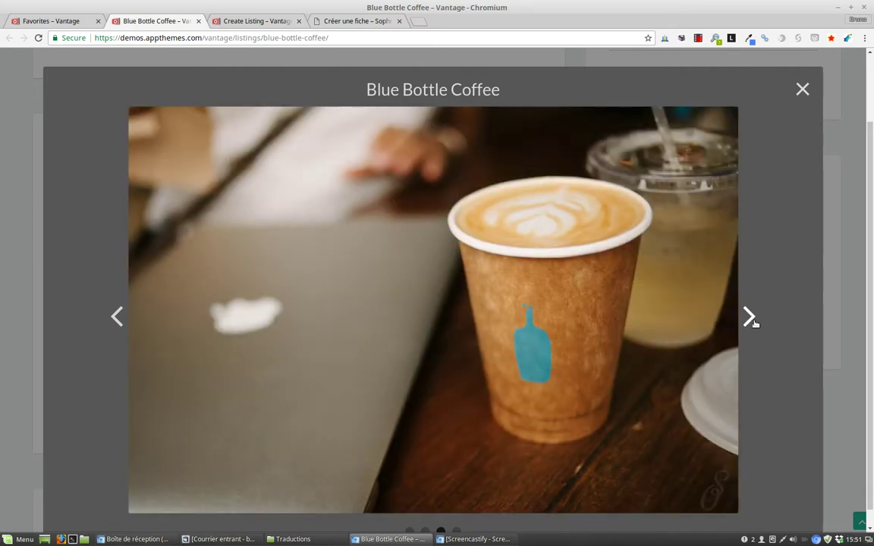
left_click(750, 318)
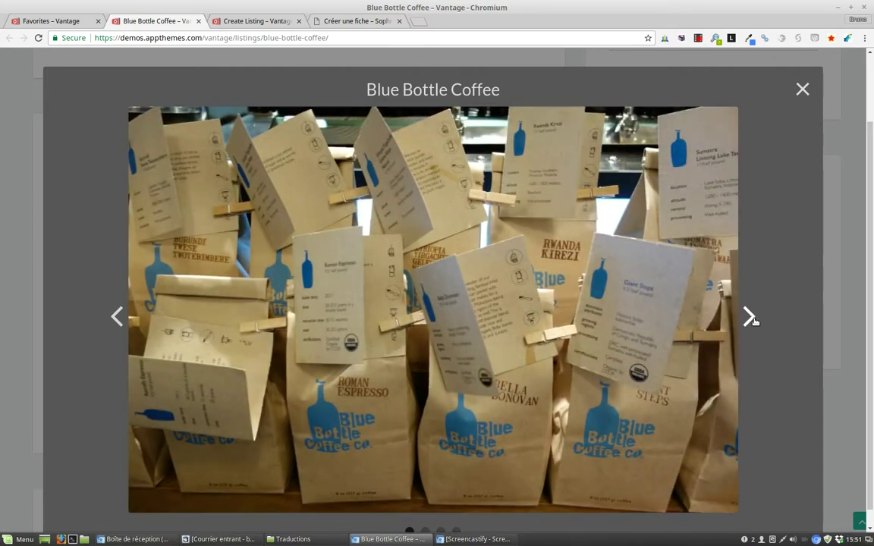
left_click(749, 318)
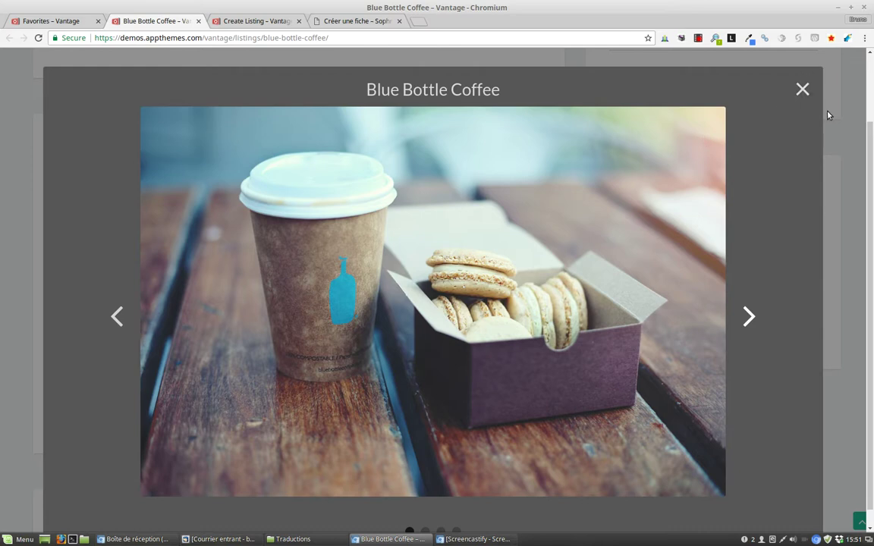
left_click(802, 88)
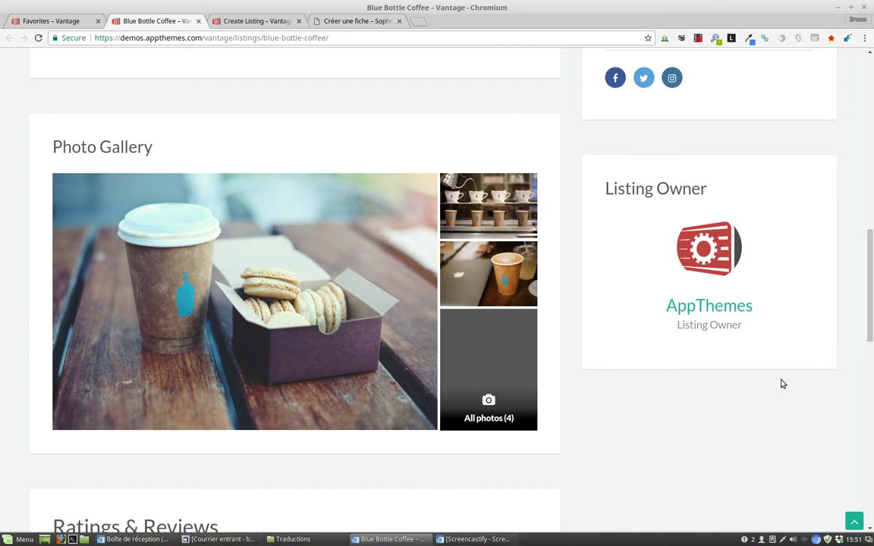
left_click_drag(871, 254, 871, 352)
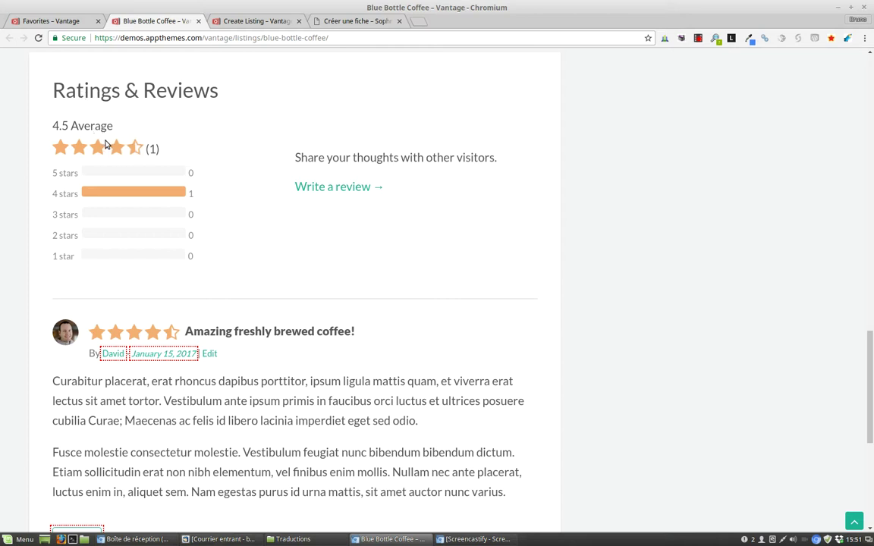
left_click_drag(871, 365, 871, 397)
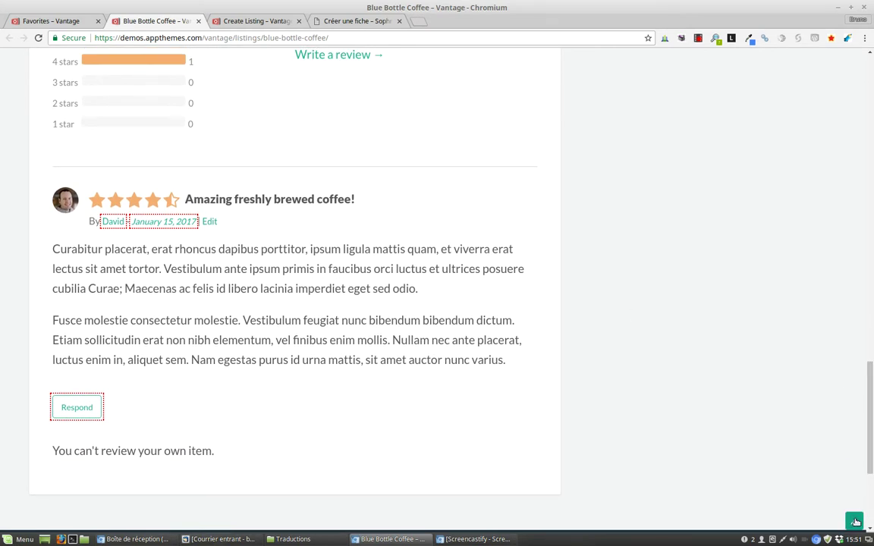
scroll(769, 468, "up", 10)
scroll(850, 474, "up", 12)
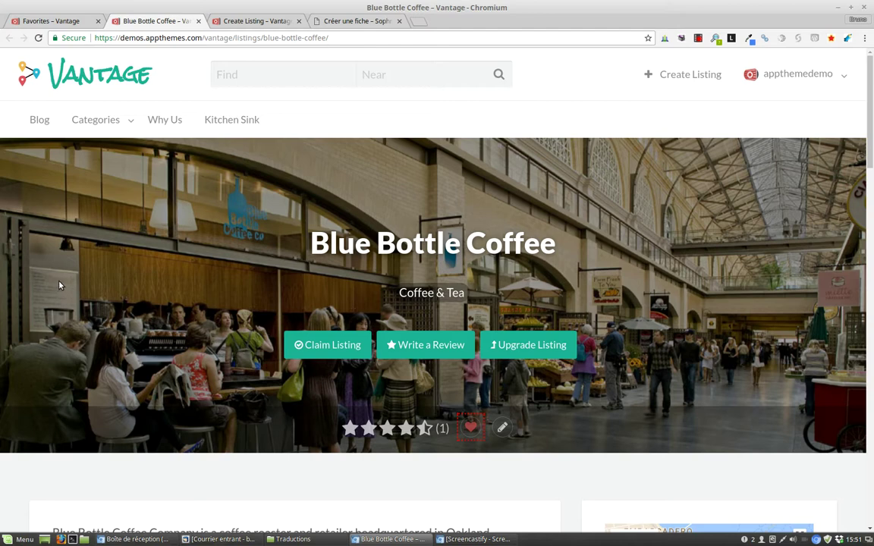
left_click(244, 22)
left_click(171, 22)
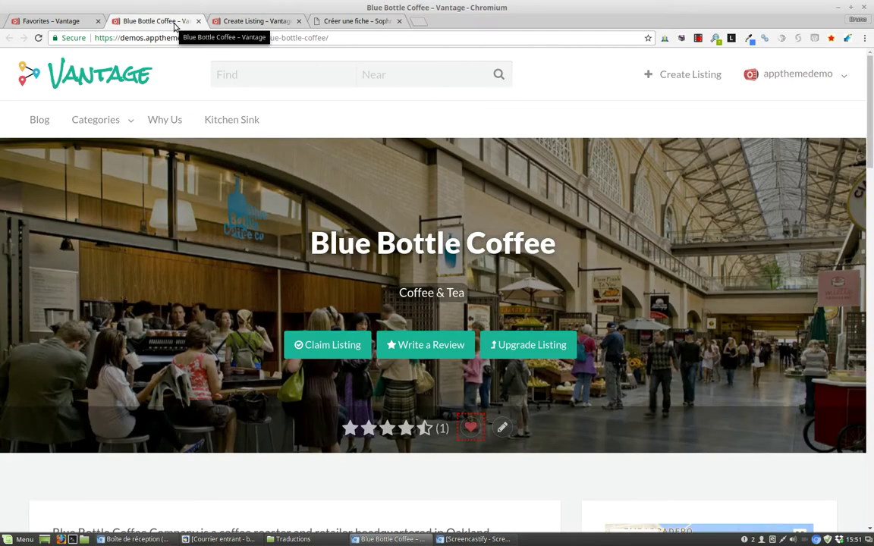
mouse_move(862, 89)
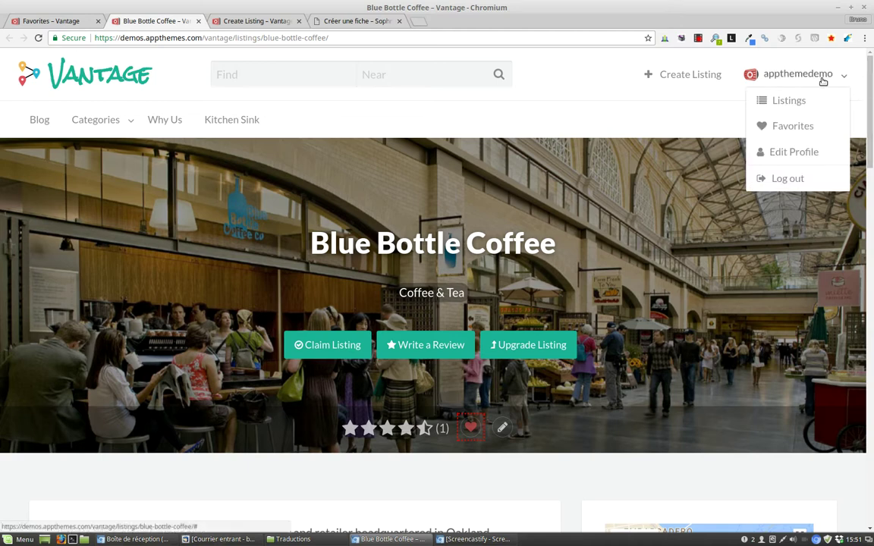
left_click(789, 153)
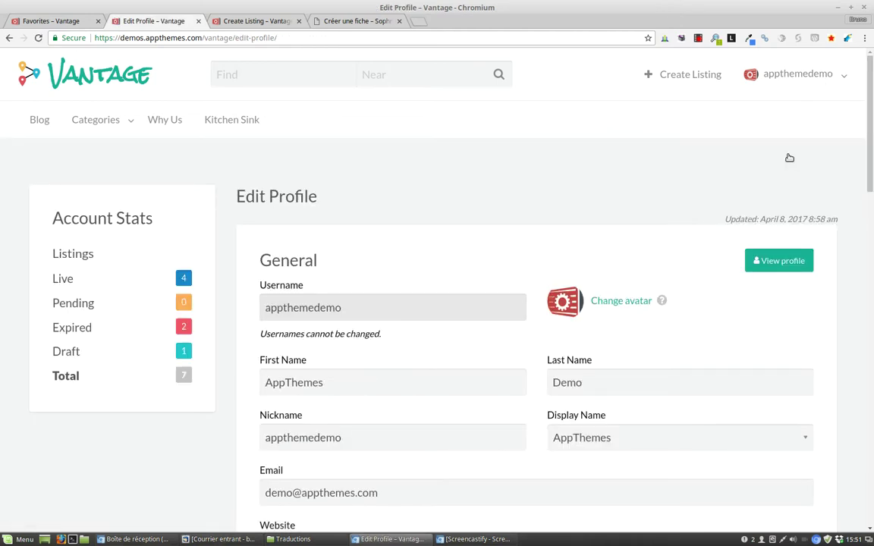
left_click_drag(872, 135, 872, 199)
scroll(164, 136, "up", 3)
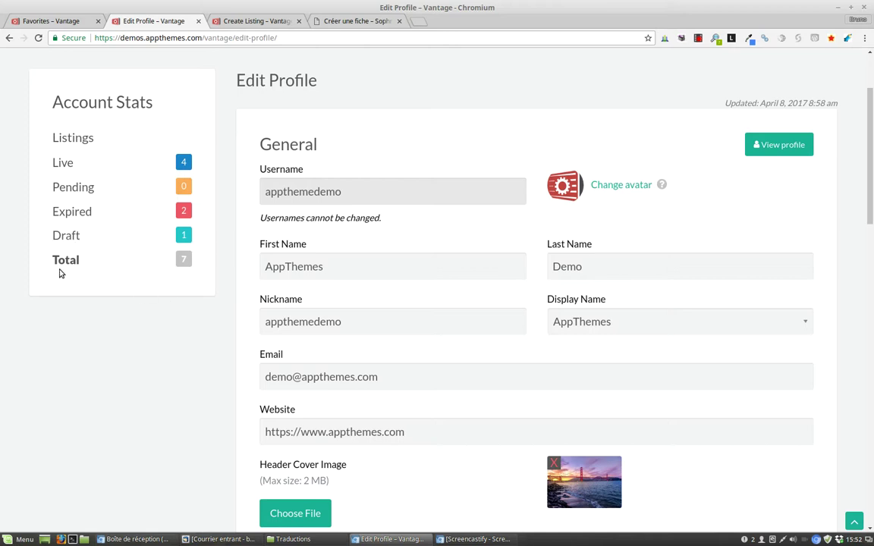
scroll(869, 152, "down", 3)
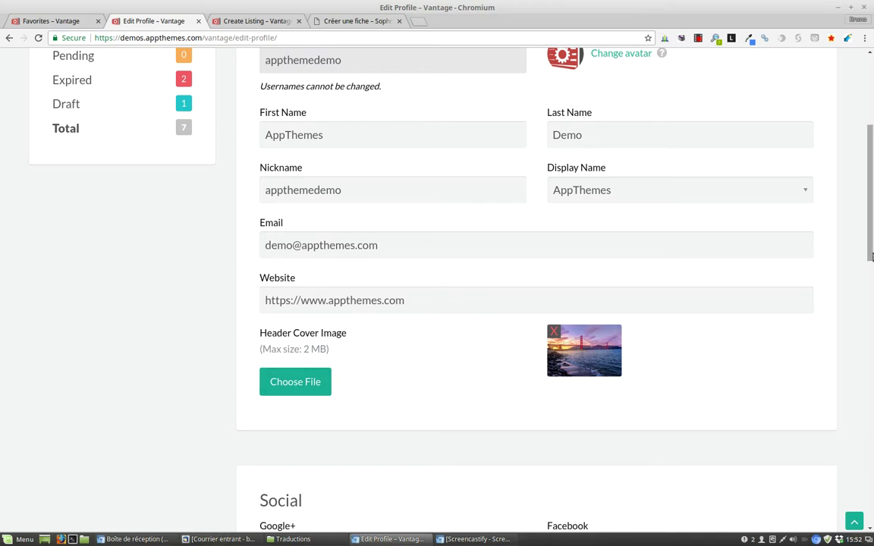
left_click_drag(871, 241, 870, 138)
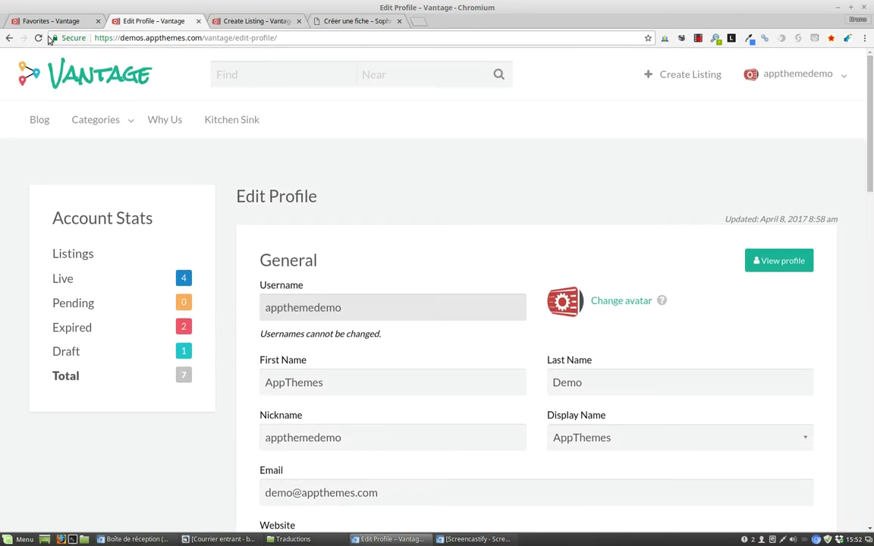
left_click(9, 37)
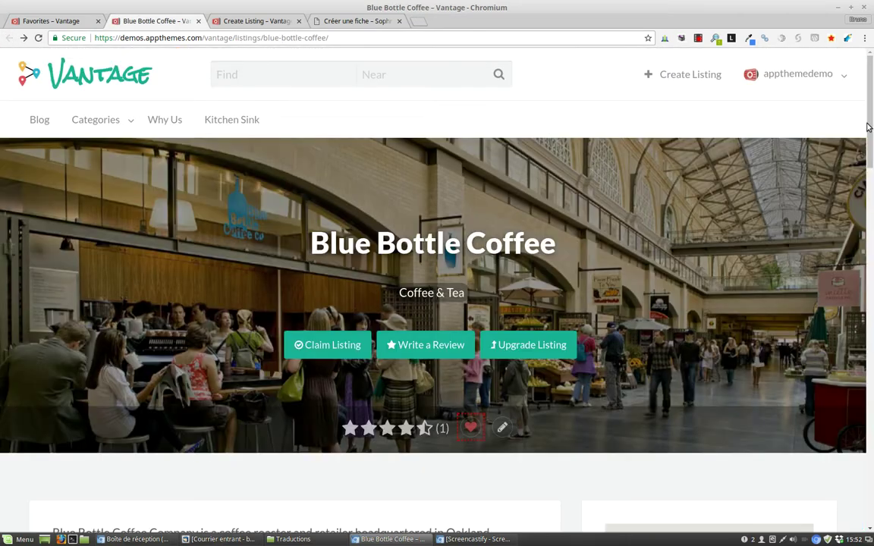
scroll(772, 225, "down", 9)
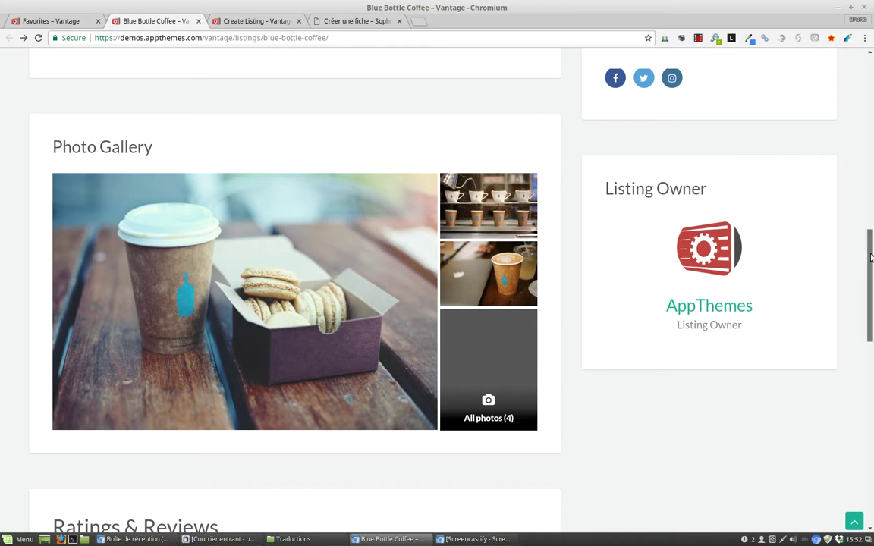
scroll(872, 106, "up", 10)
scroll(224, 104, "up", 2)
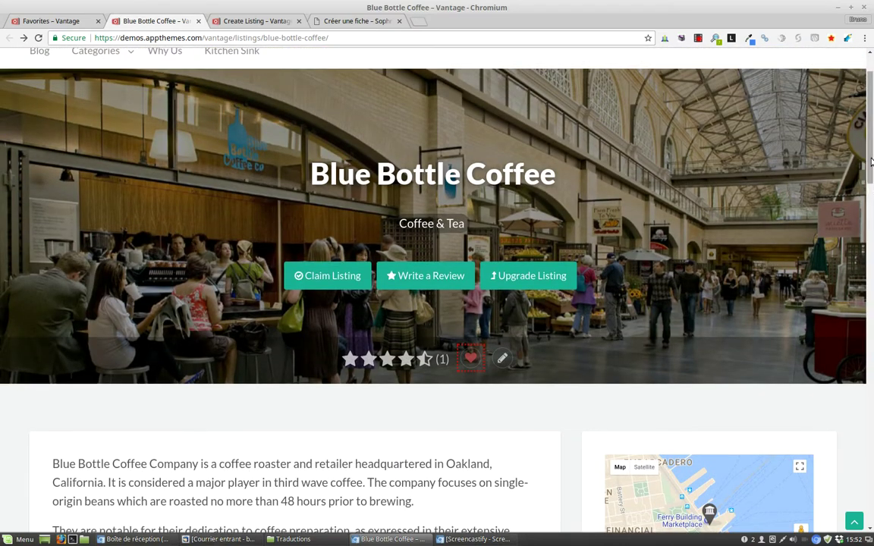
scroll(871, 217, "down", 5)
scroll(871, 218, "down", 3)
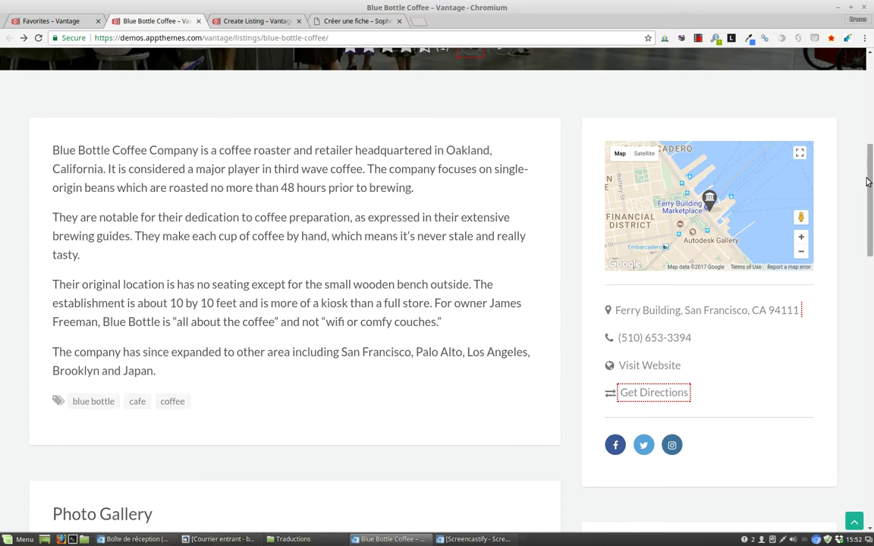
scroll(867, 186, "down", 6)
scroll(784, 213, "down", 5)
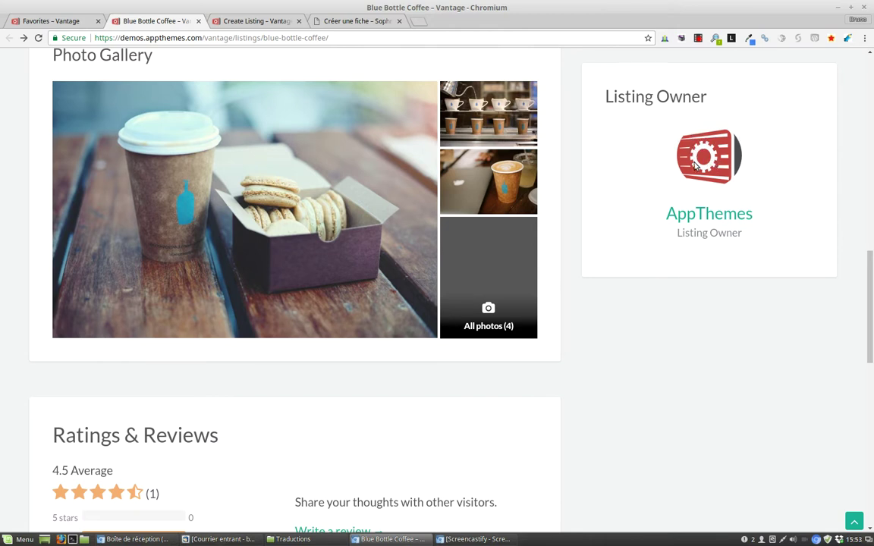
left_click_drag(871, 312, 871, 187)
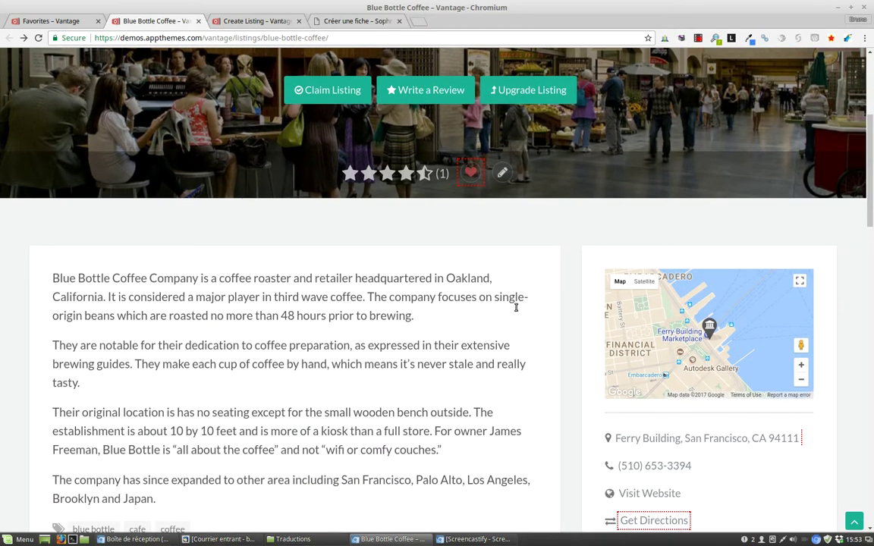
scroll(328, 394, "up", 2)
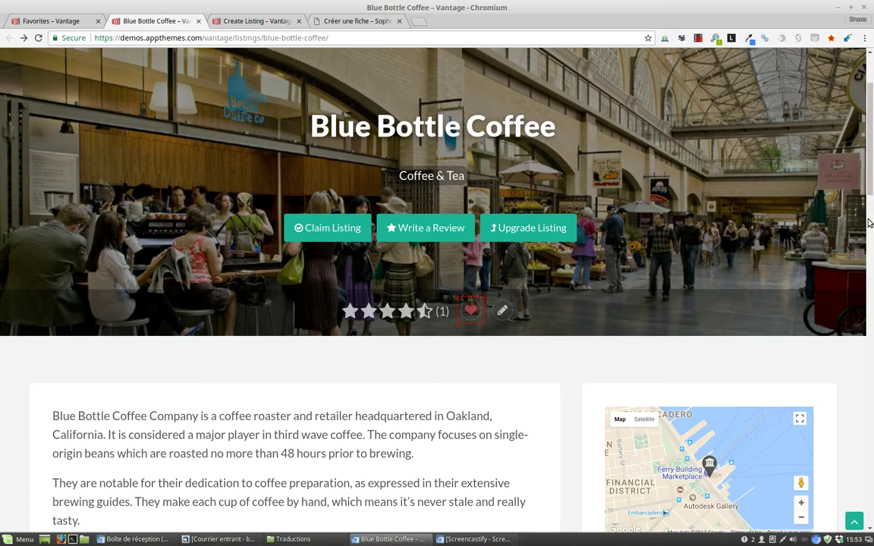
left_click_drag(871, 148, 847, 104)
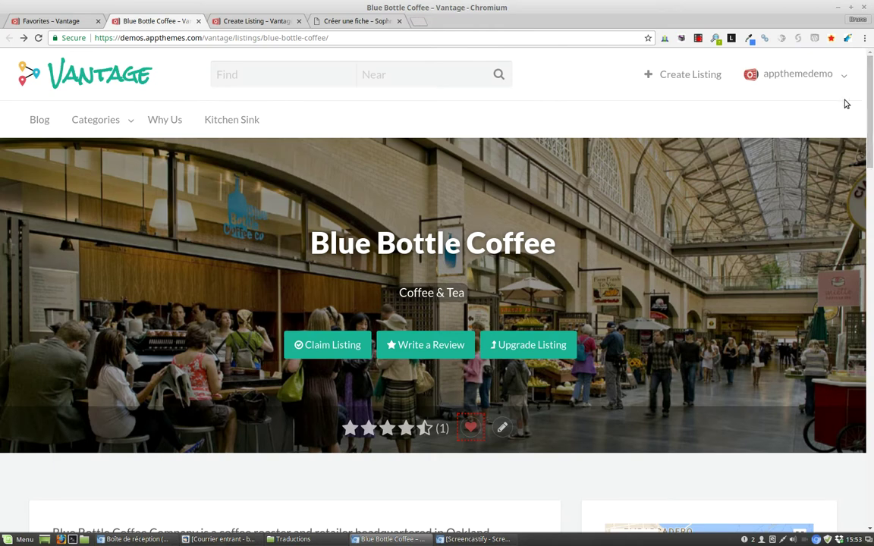
left_click(106, 76)
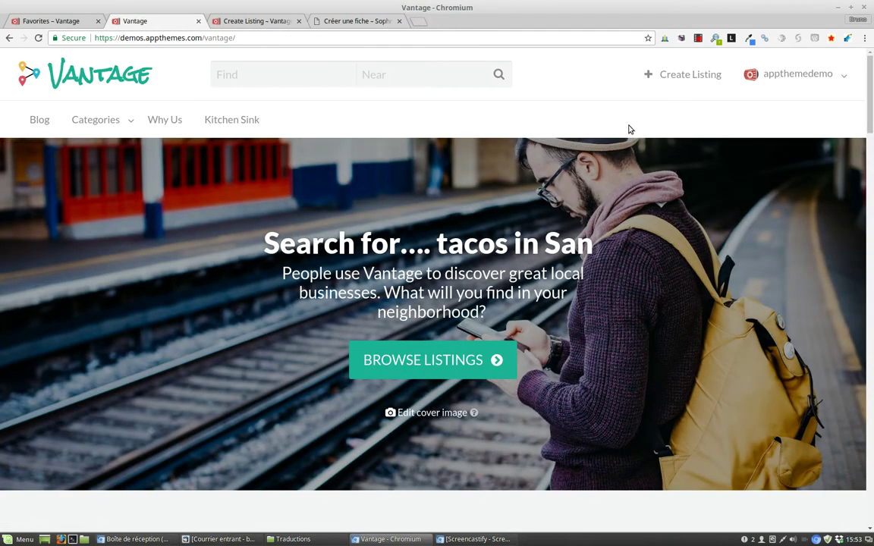
scroll(871, 94, "down", 2)
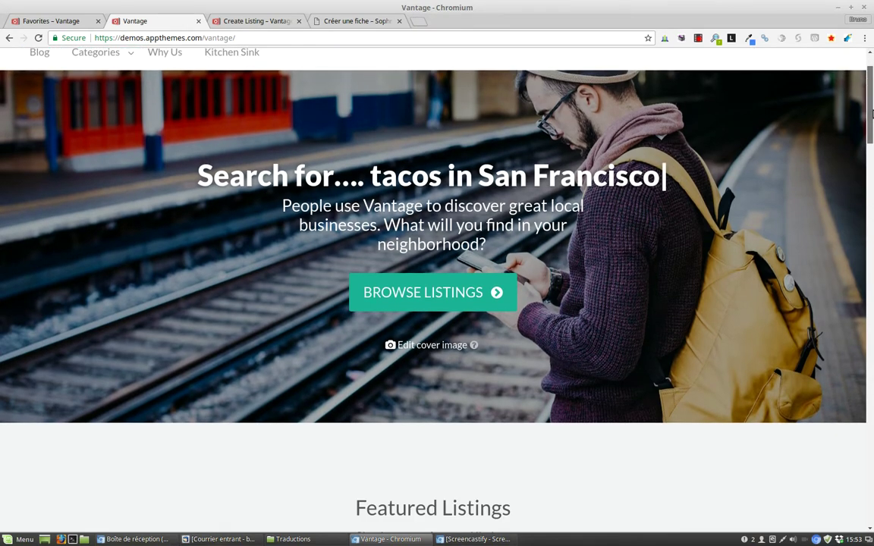
scroll(372, 123, "up", 2)
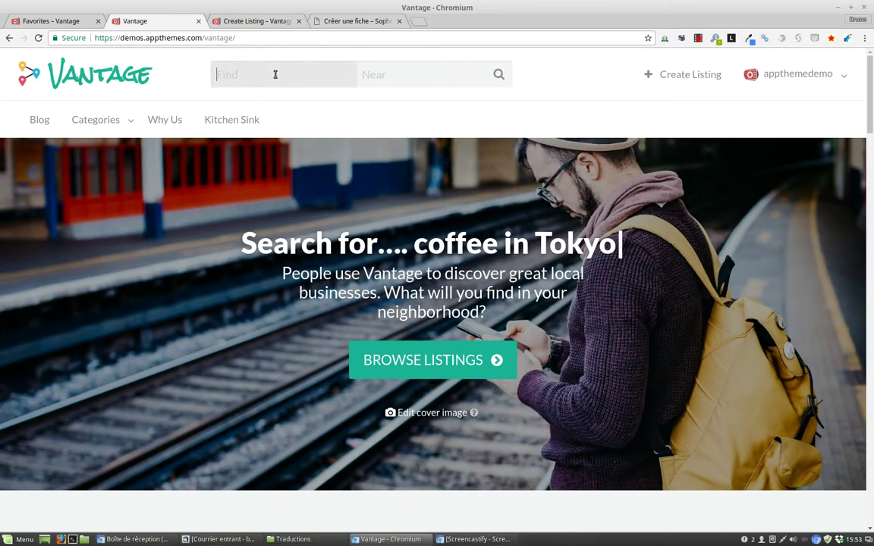
left_click(234, 74)
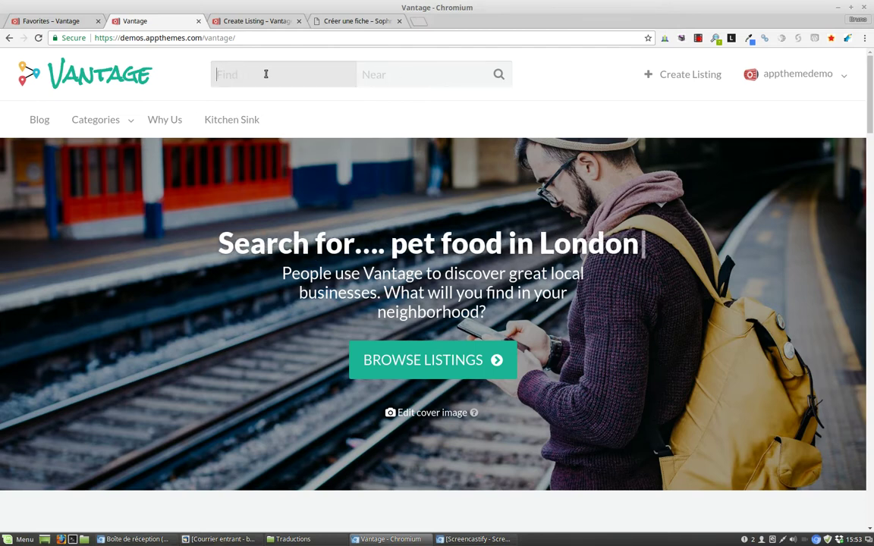
left_click(403, 76)
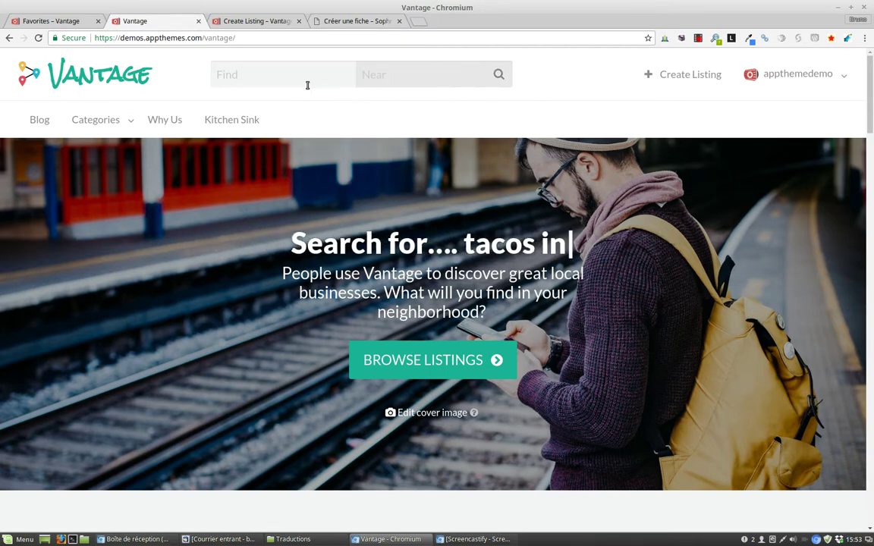
left_click(409, 74)
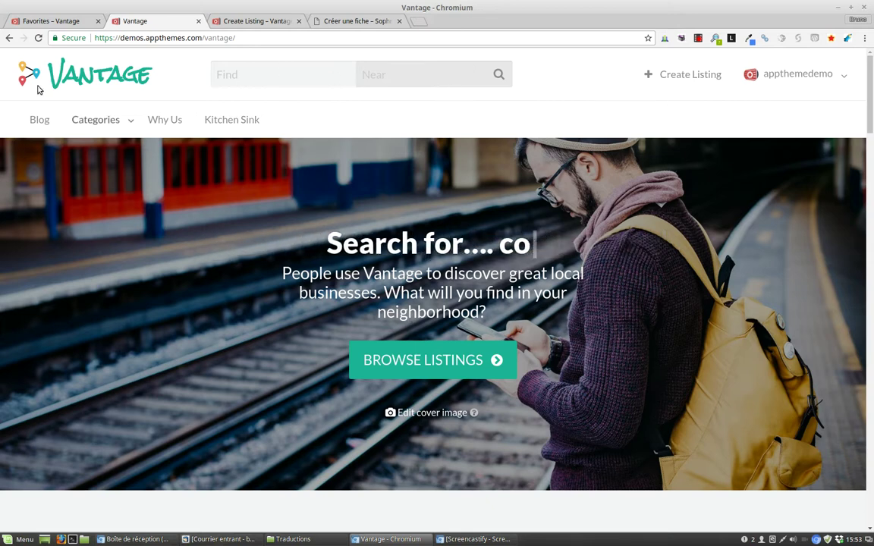
Step: Search for 'tacos' near San Francisco, CA, USA, getting 0 results, then bring up Sophrologie
left_click(250, 71)
type("tacos")
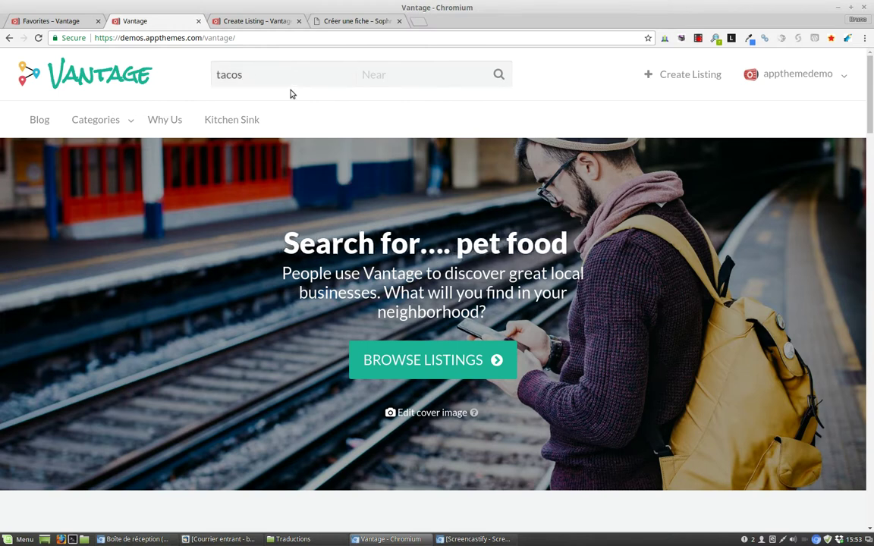
left_click(429, 81)
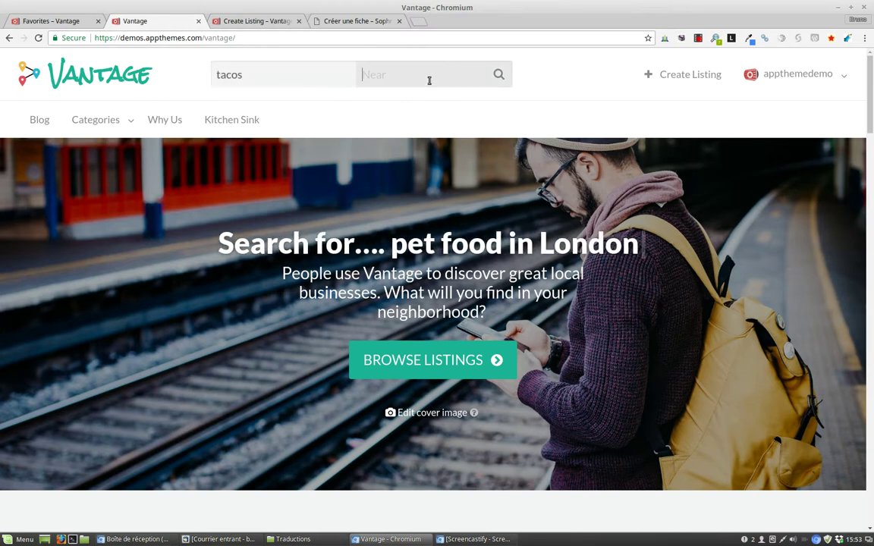
type("san fr")
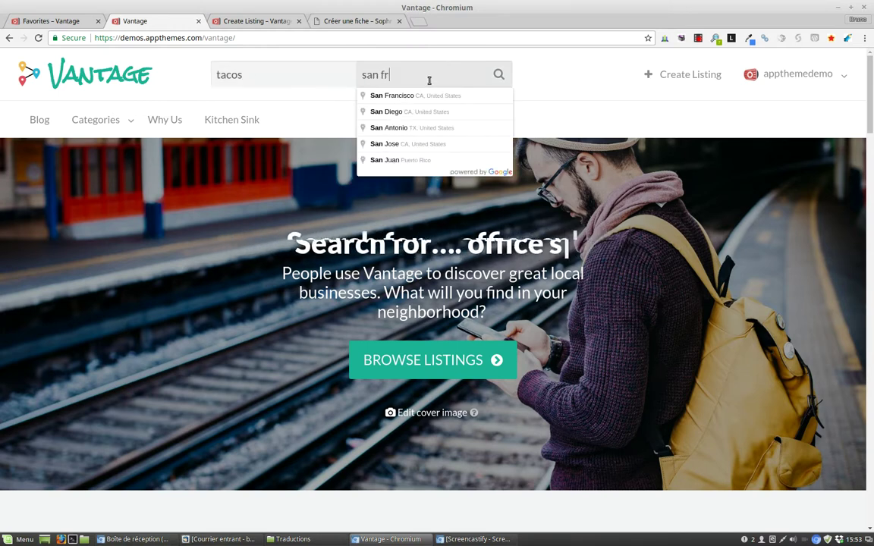
type("ancisco")
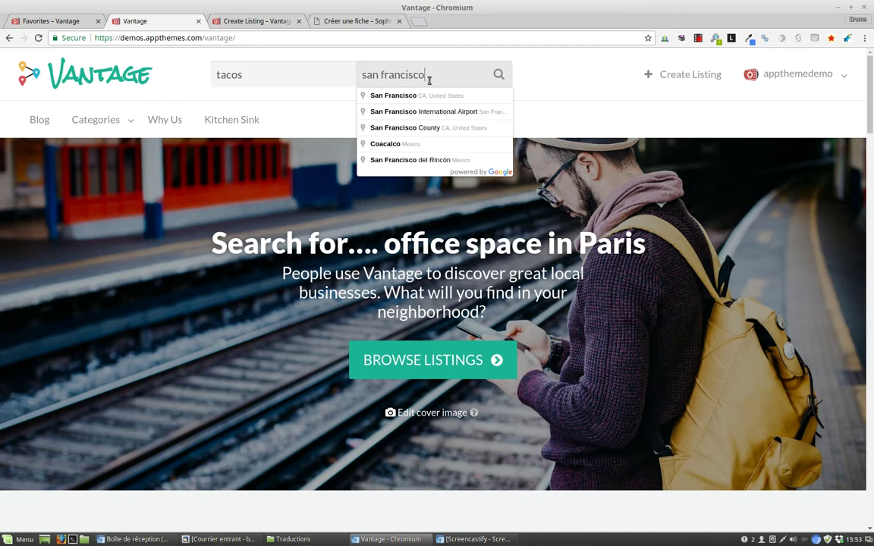
key("Return")
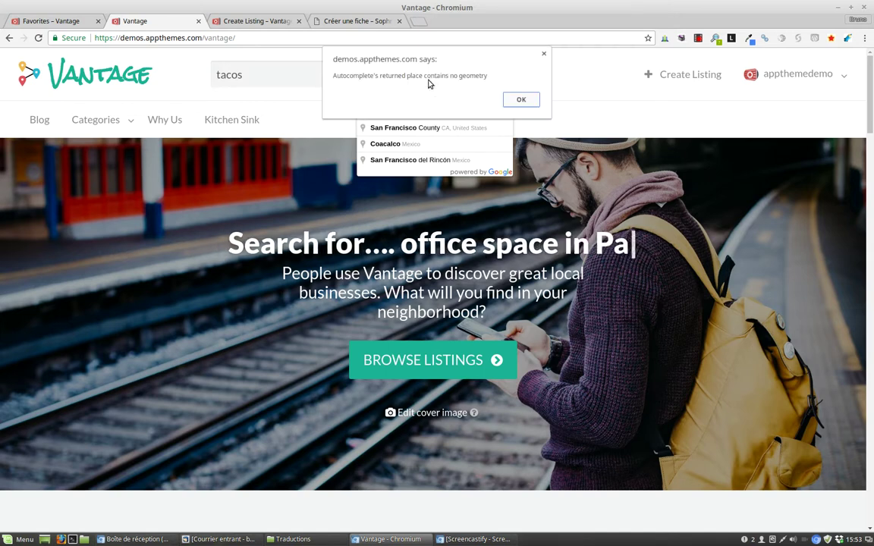
left_click(543, 53)
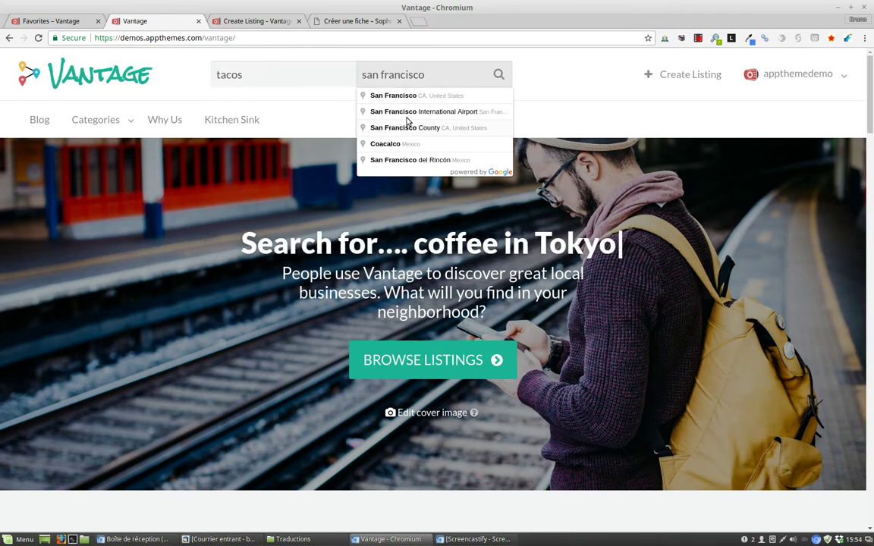
left_click(419, 96)
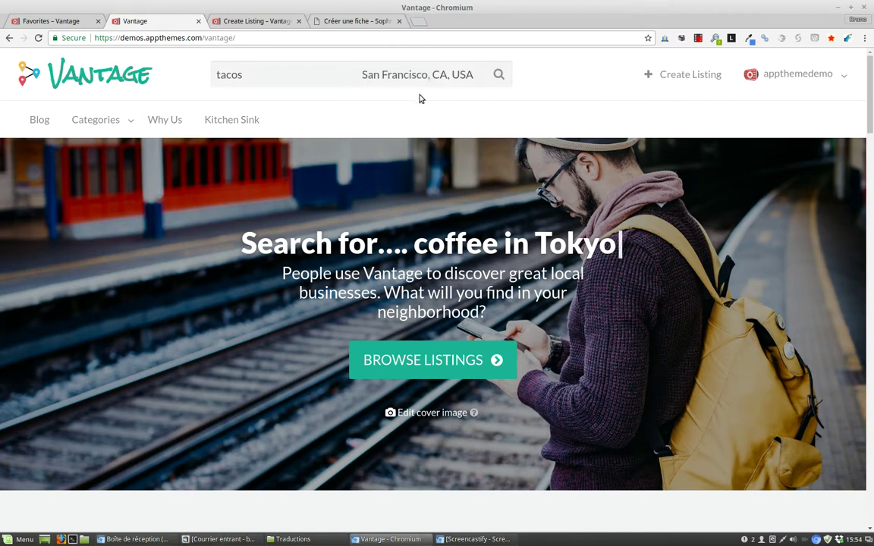
left_click(498, 75)
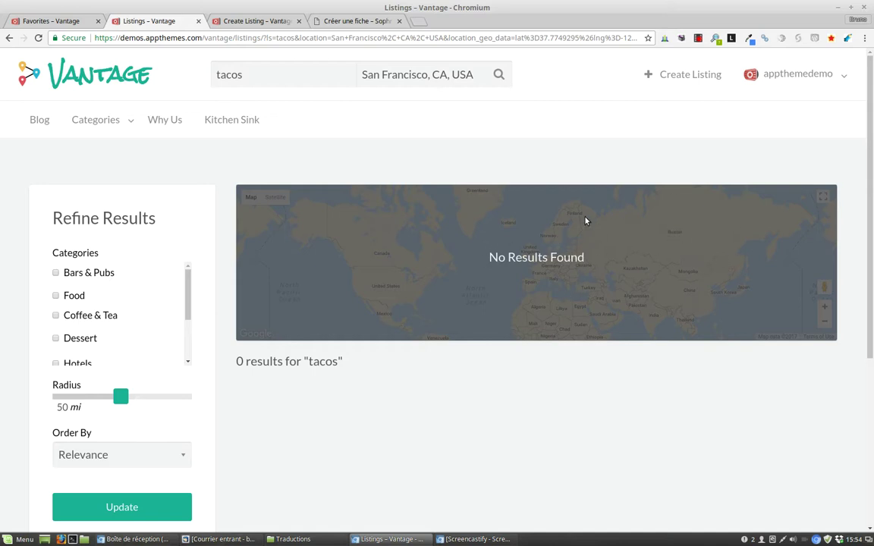
left_click(351, 20)
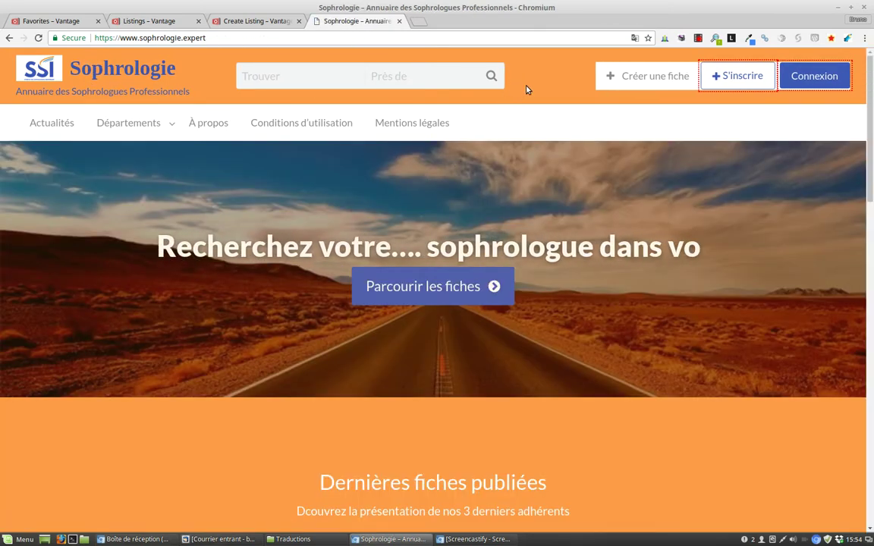
Step: Search for 'Sophrologue' near Aix-les-Bains, France, returning one result within 50 km
left_click(250, 77)
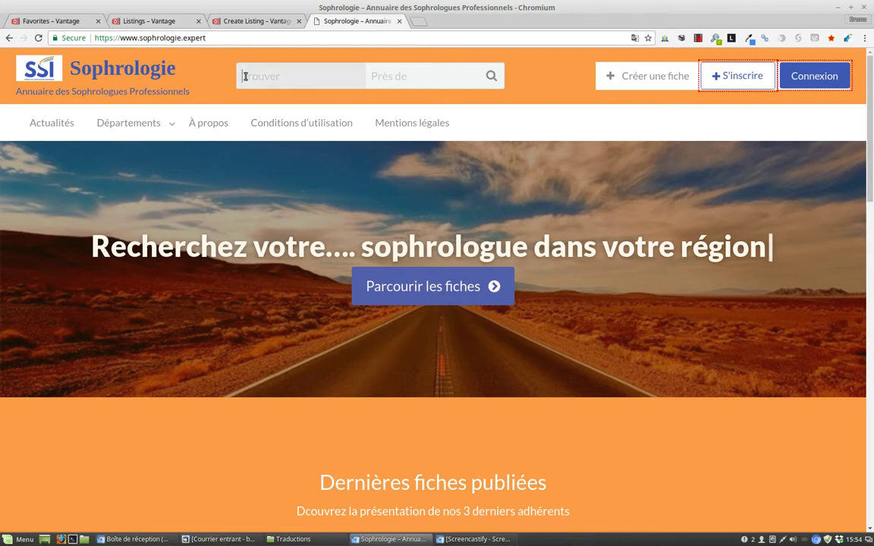
type("Sophrologue")
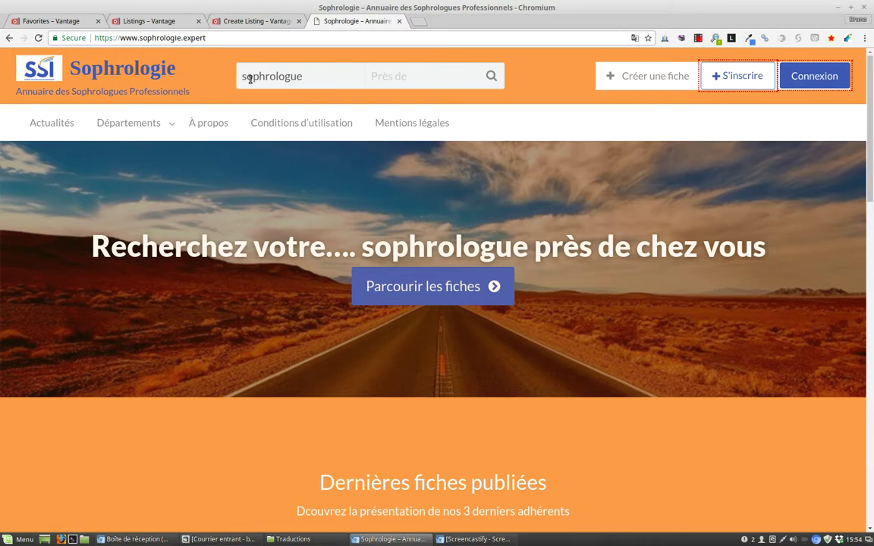
key("Tab")
type("aix")
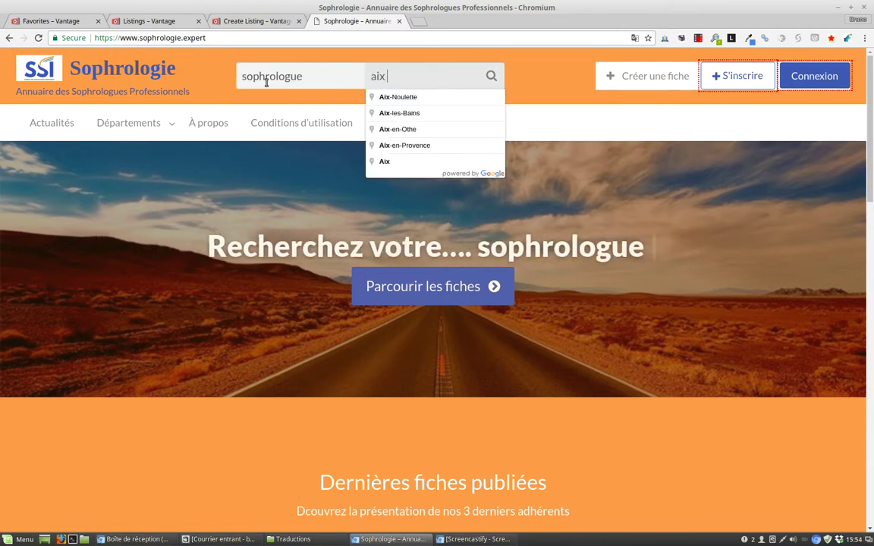
type(" les bains")
key("Return")
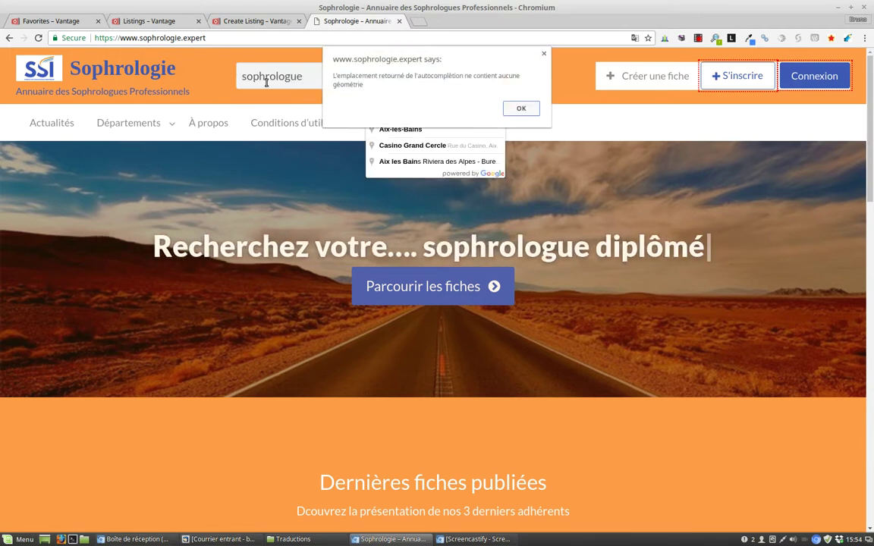
left_click(544, 57)
left_click(414, 98)
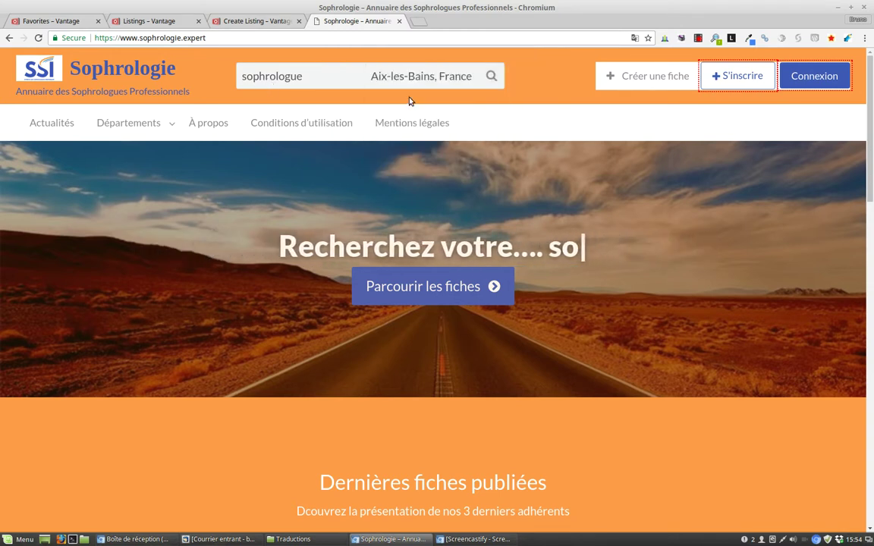
left_click(489, 79)
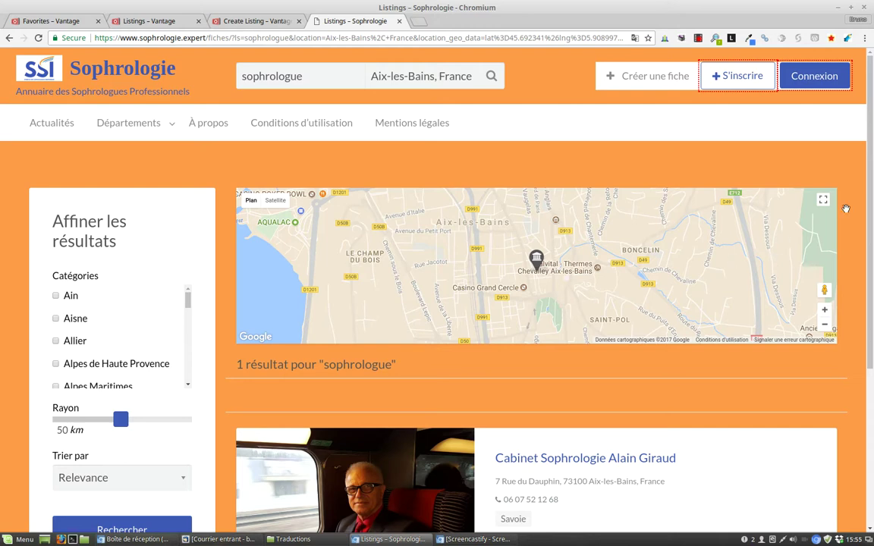
Step: Scroll the results and open the single sophrologue result's listing page
scroll(870, 149, "down", 3)
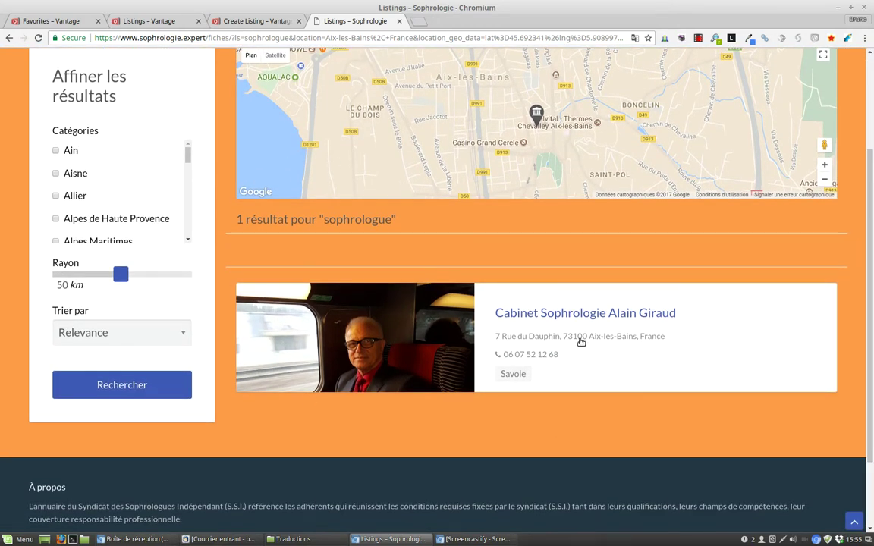
left_click(565, 317)
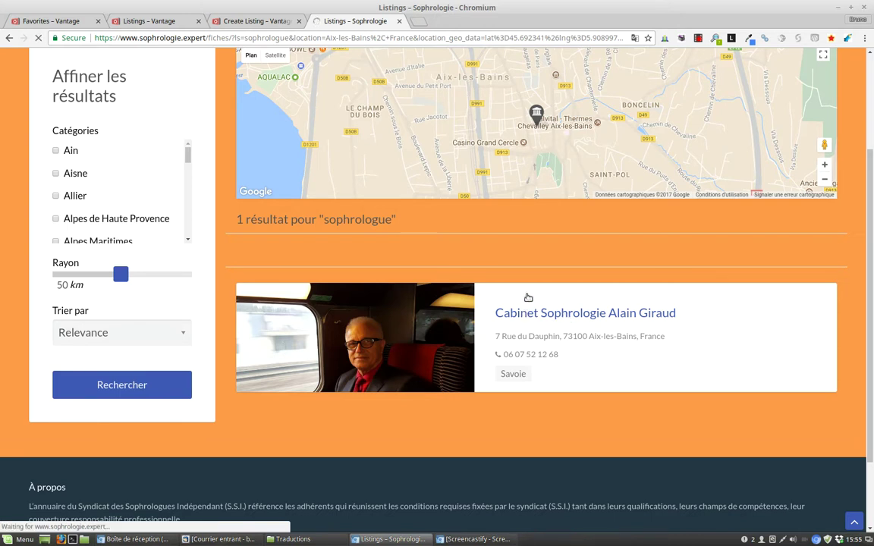
left_click(253, 22)
Step: Browse the practice's listing down to Galerie photos, then go back to the Aix-les-Bains sophrologue results
left_click(328, 22)
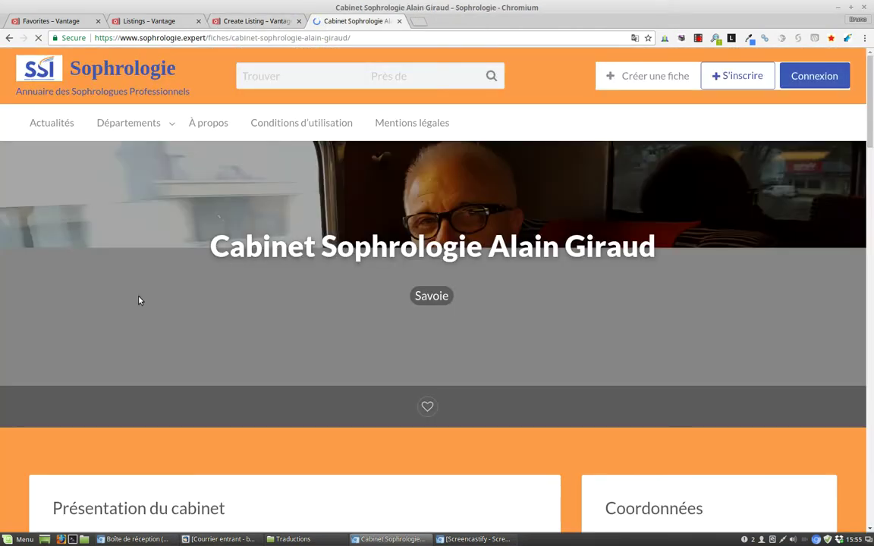
scroll(317, 327, "down", 4)
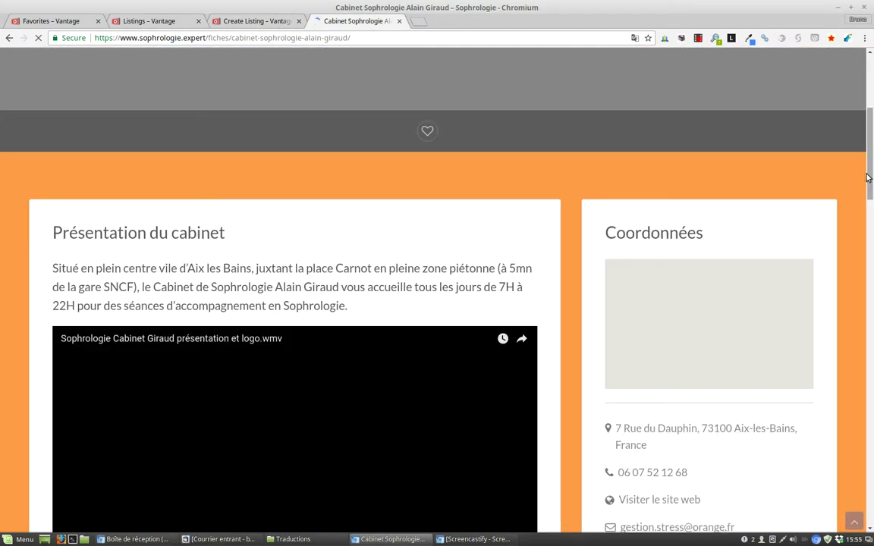
scroll(762, 238, "up", 2)
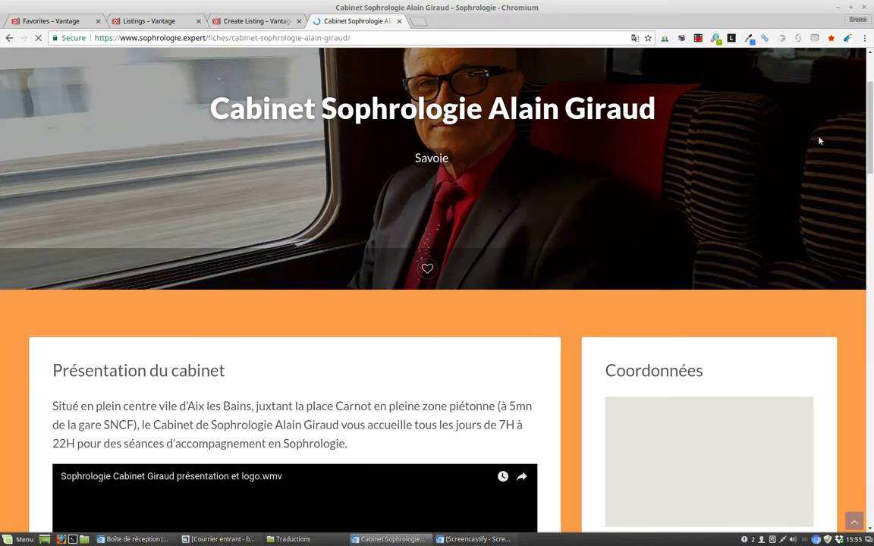
scroll(872, 242, "down", 7)
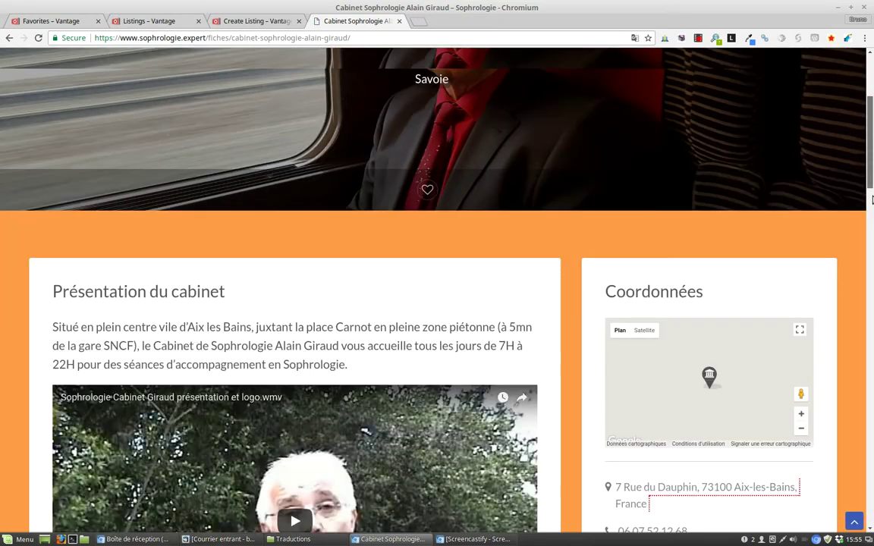
scroll(872, 241, "down", 3)
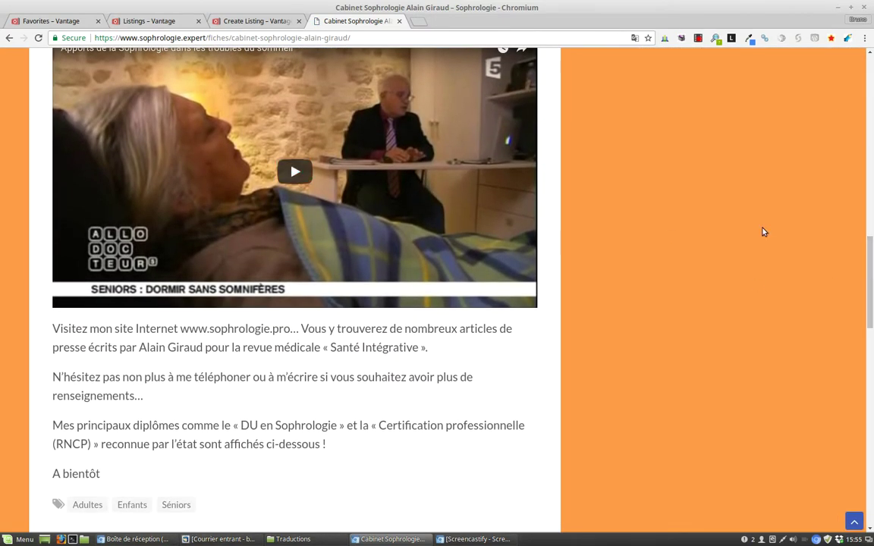
scroll(869, 234, "down", 6)
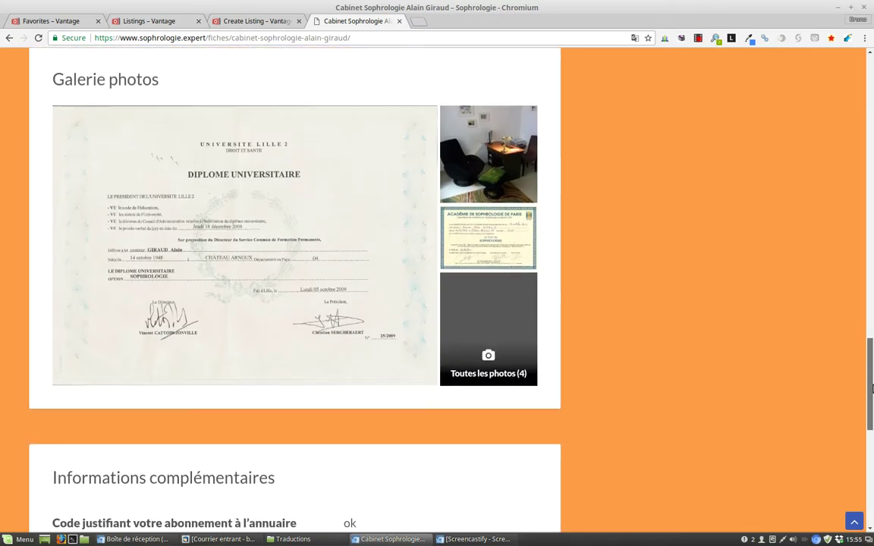
left_click(10, 38)
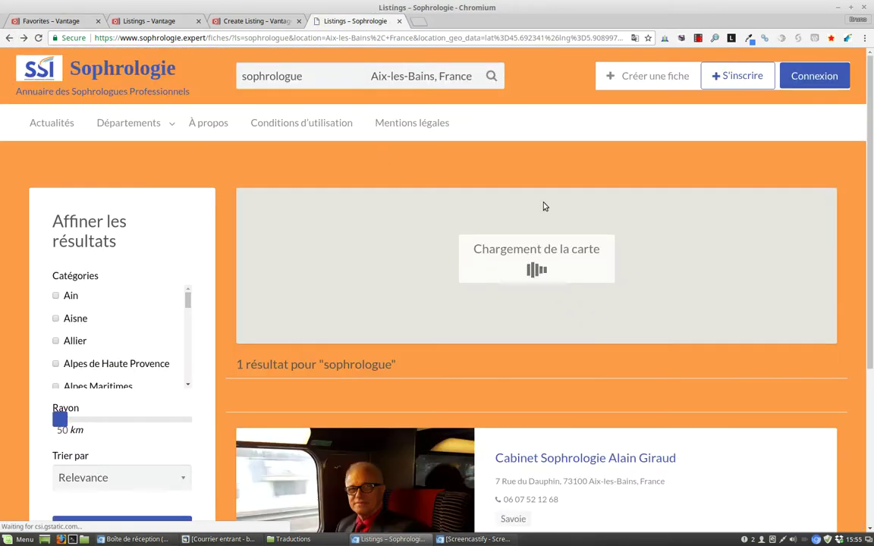